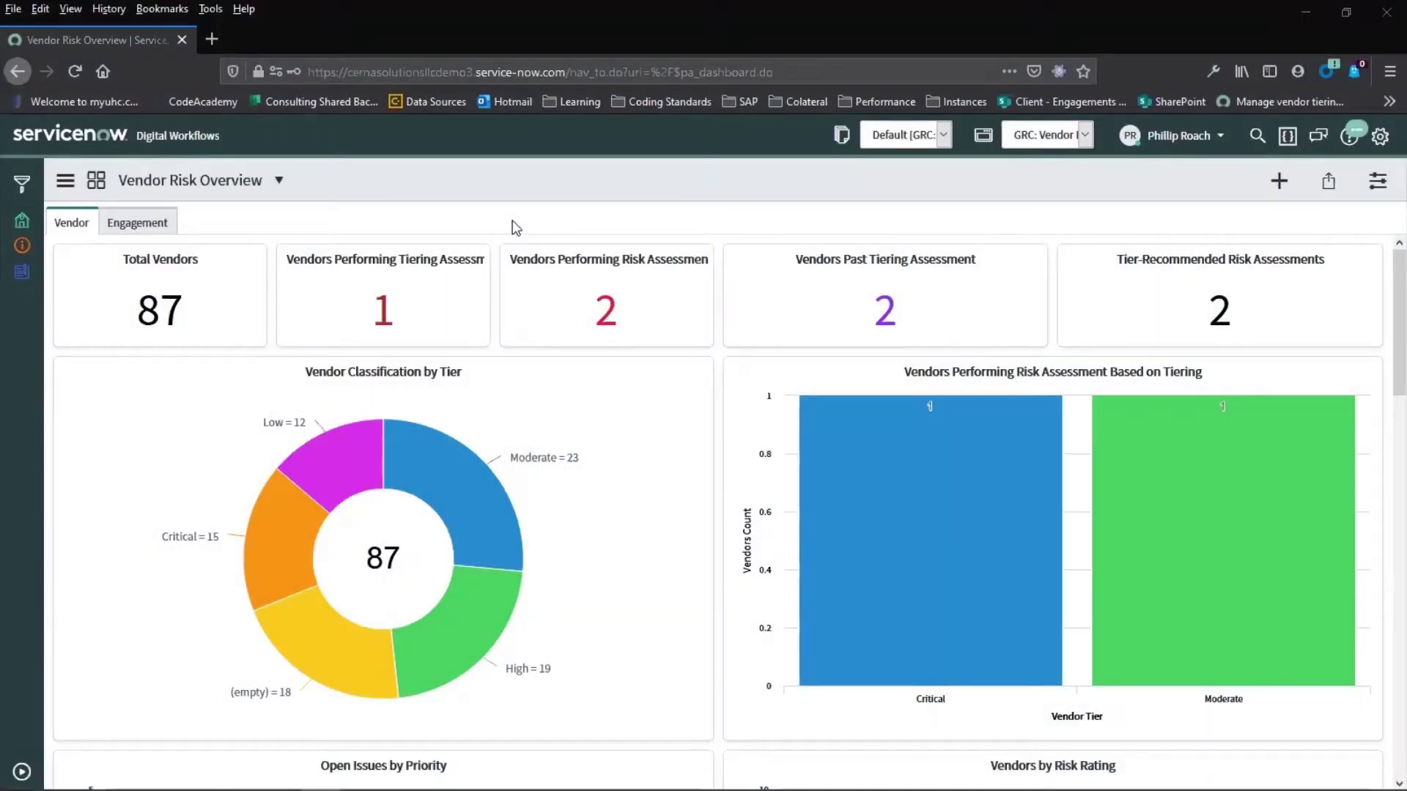
Open the Cerna Solutions record from the untiered slice of the Vendor Classification by Tier chart
mouse_move(319, 649)
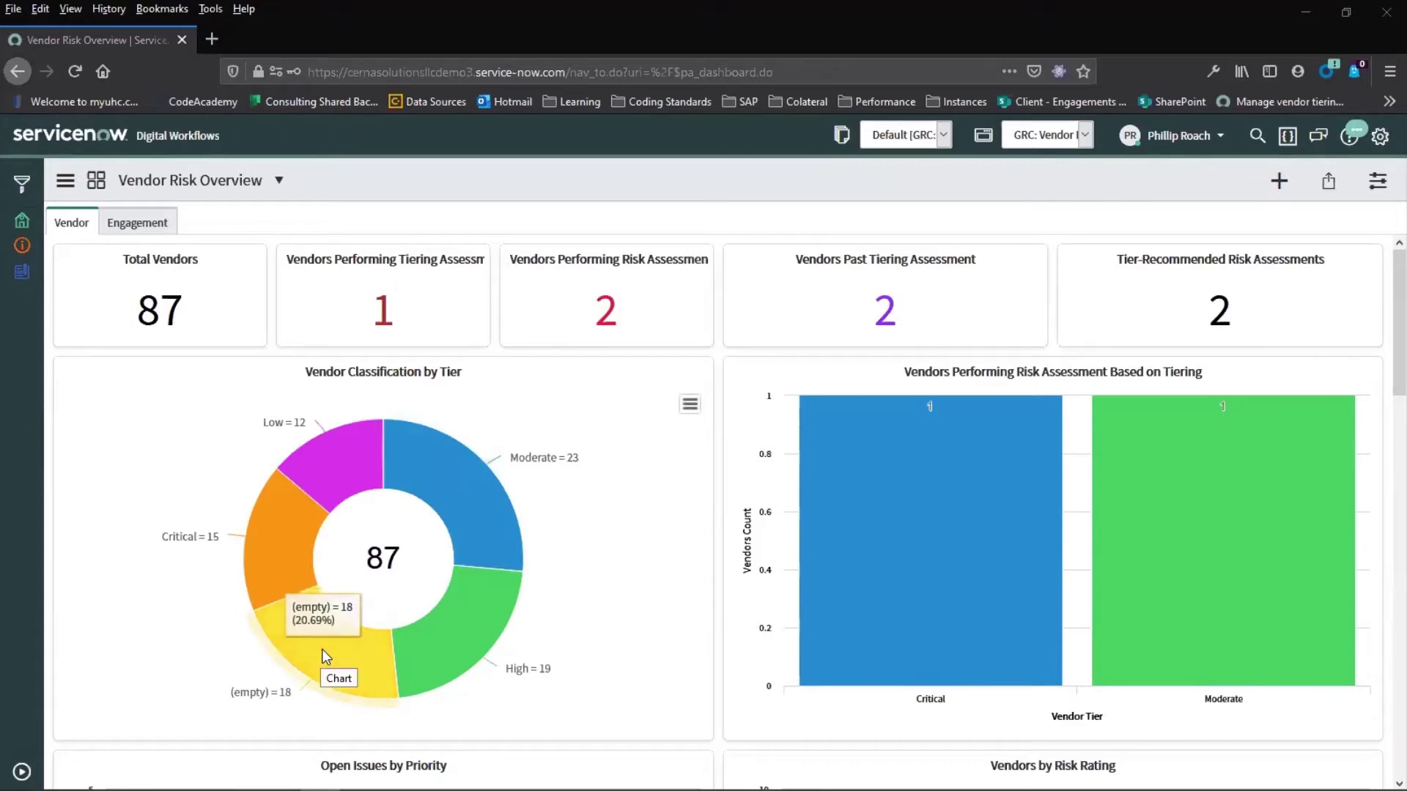
left_click(323, 649)
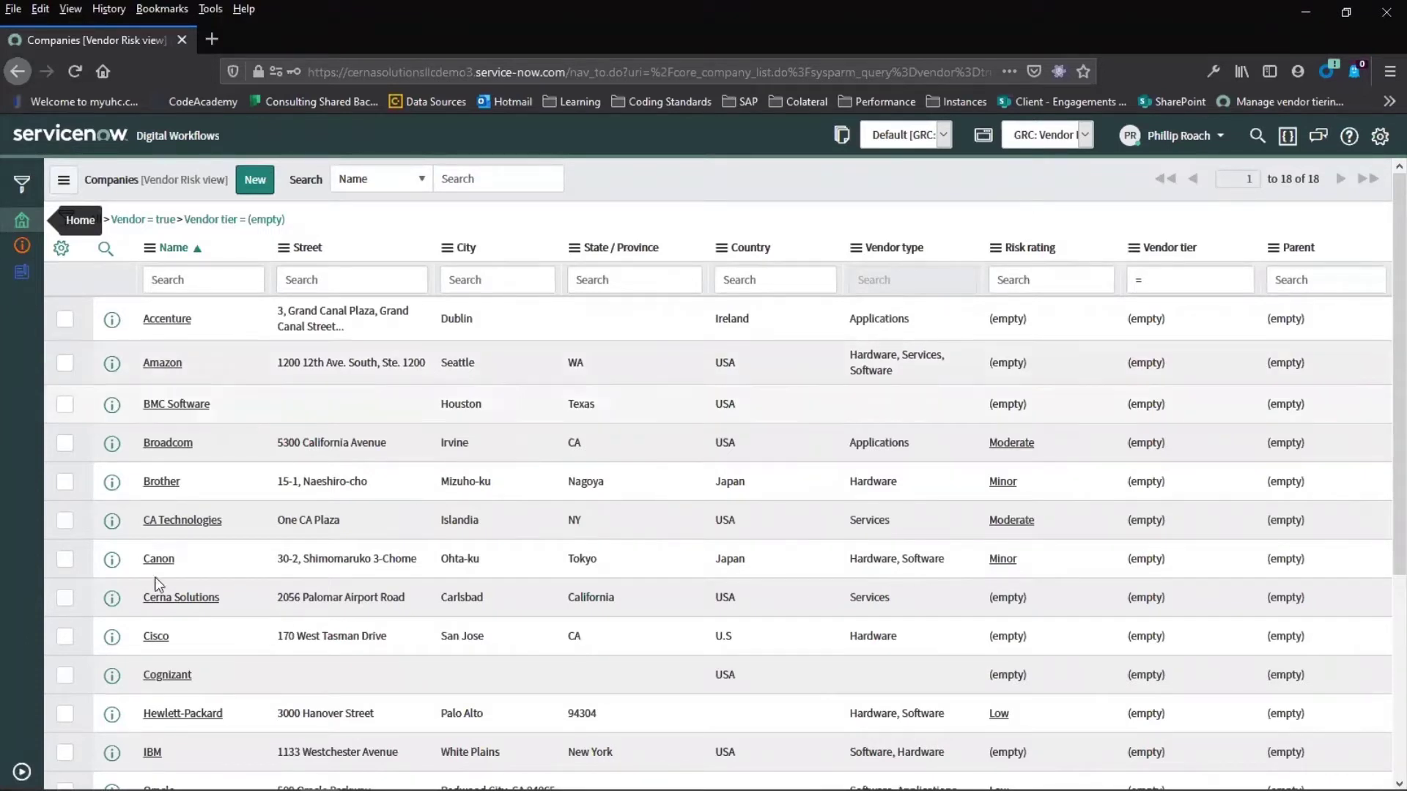
left_click(195, 599)
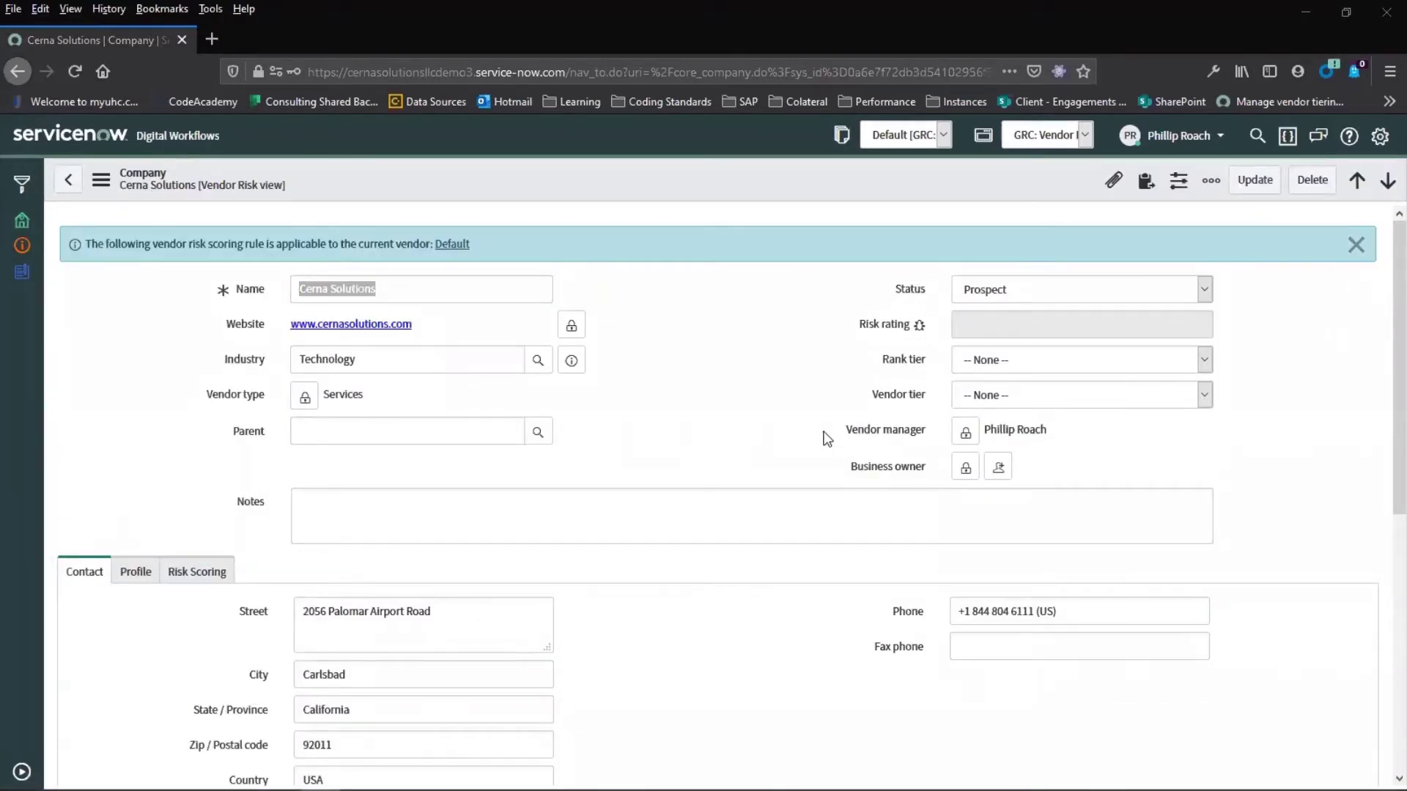
Start a new tiering assessment from its empty Tiering Assessments related list
scroll(725, 436, "down", 3)
scroll(725, 432, "down", 3)
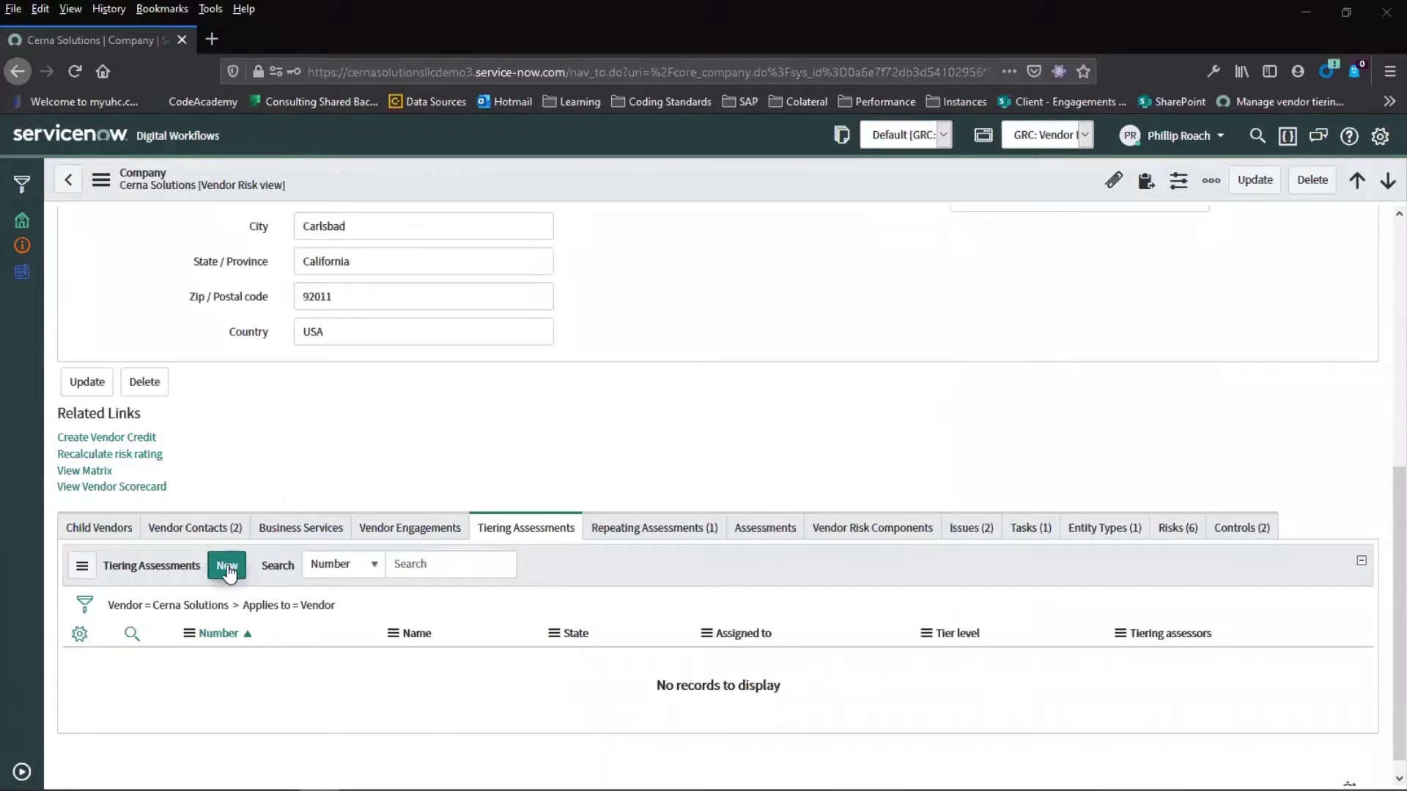
left_click(228, 570)
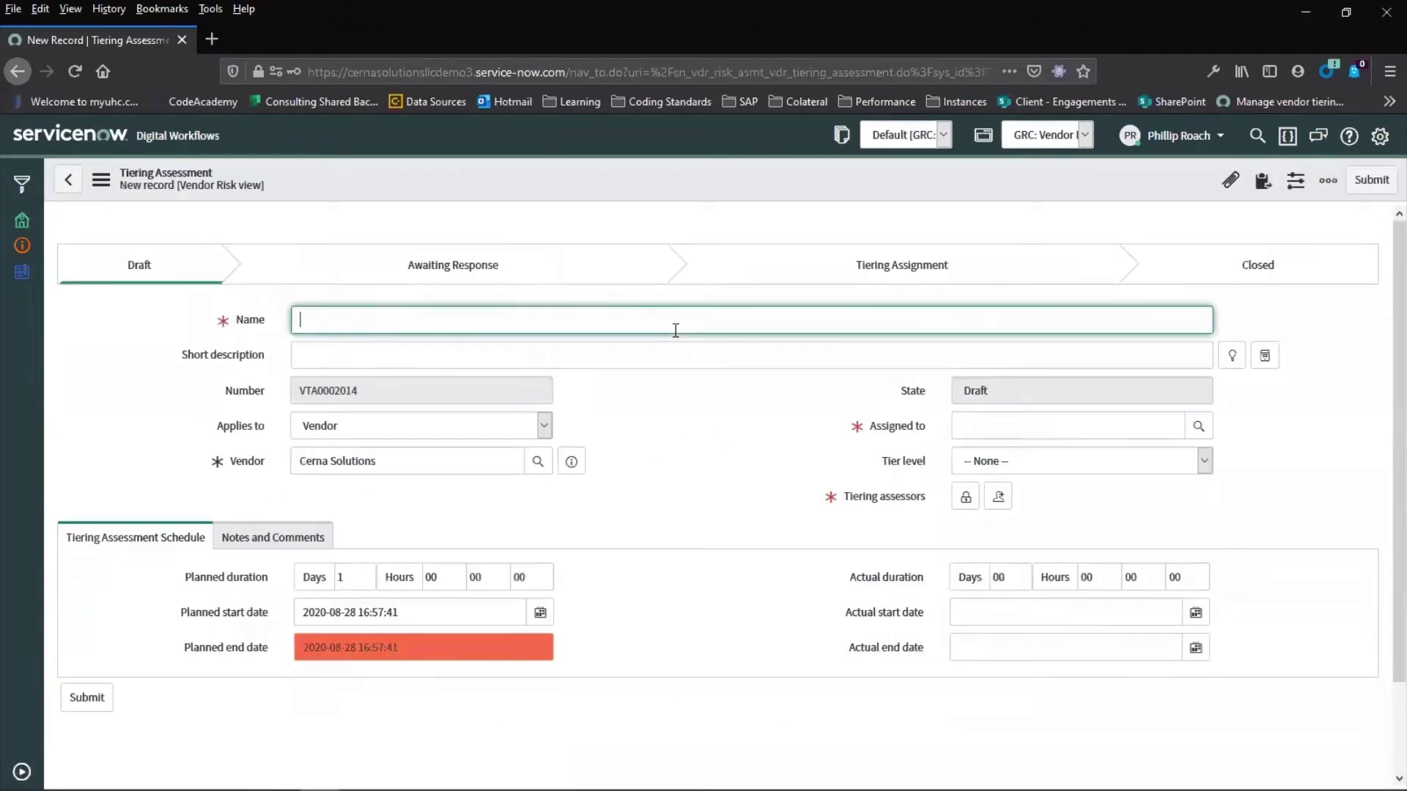
Name the assessment 'Cerna Tiering Assessment' and assign it to a user chosen via lookup
key("alt")
type("Cerna Tiering Assessment")
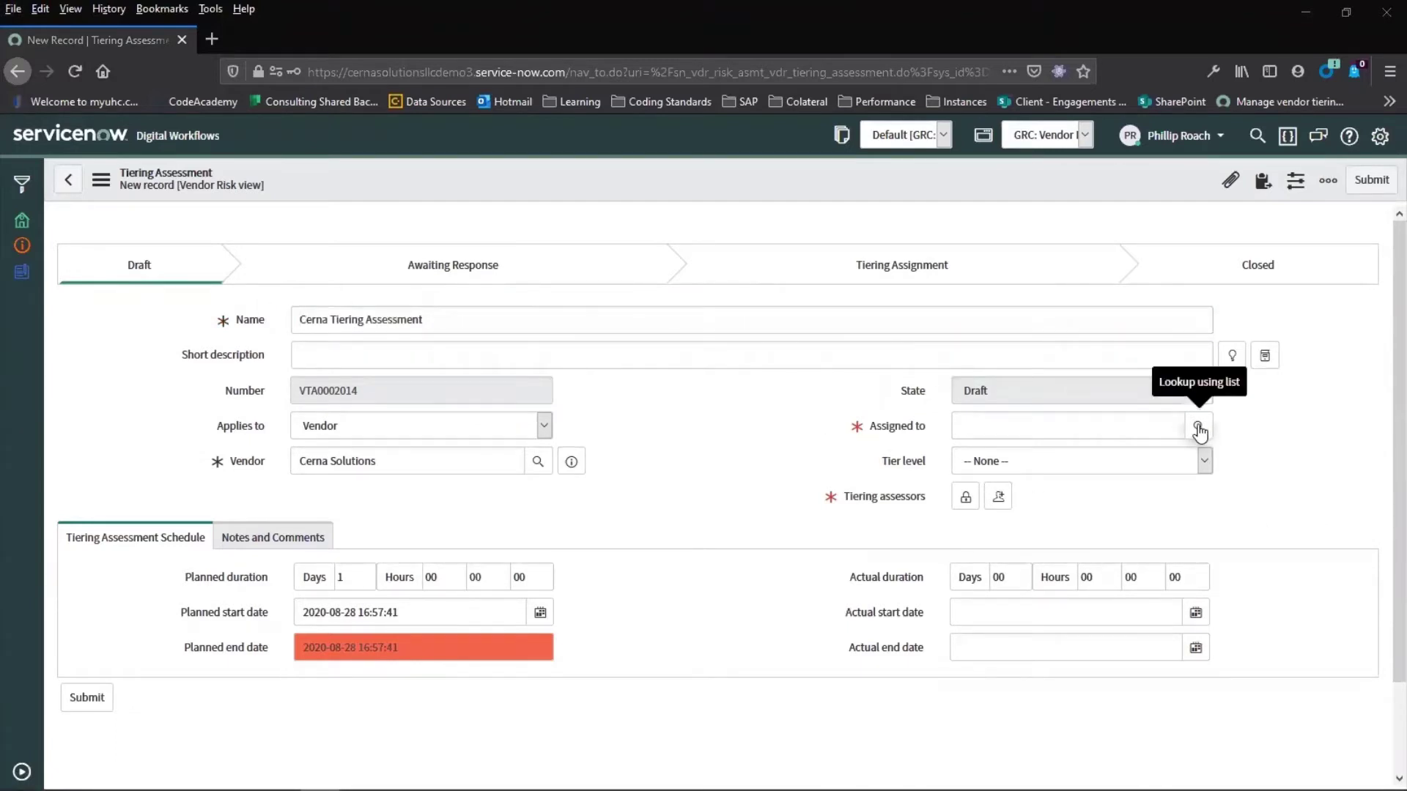
left_click(1198, 429)
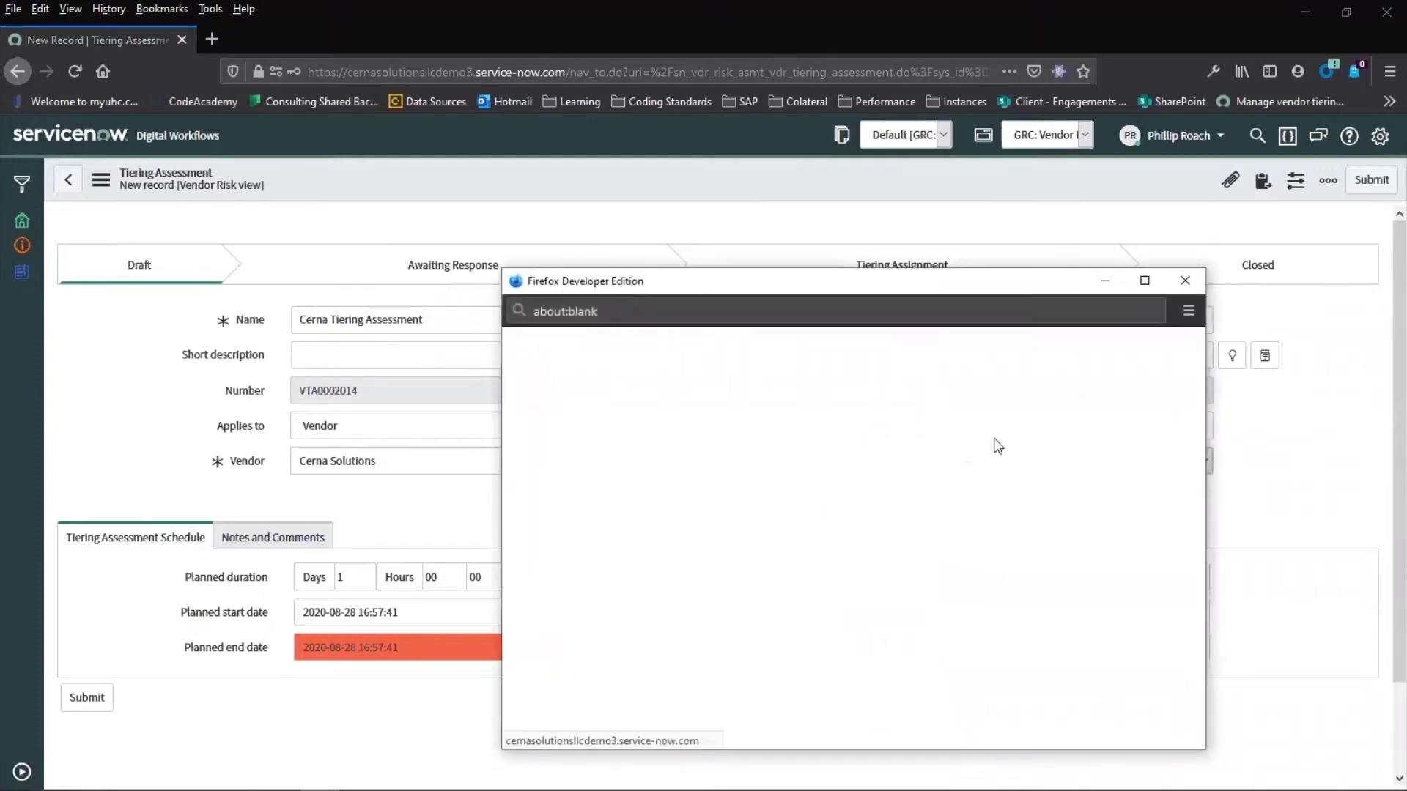
scroll(712, 454, "down", 5)
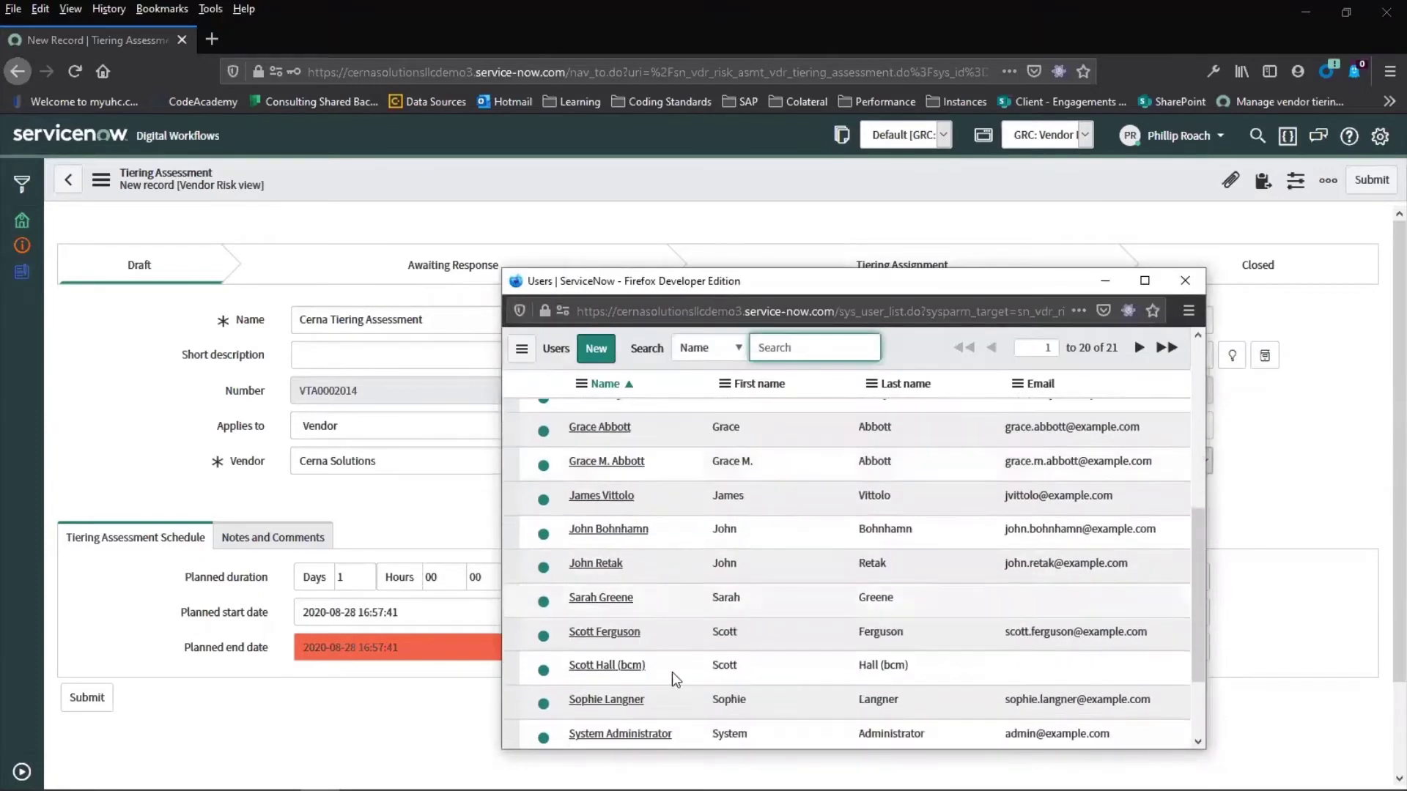
left_click(610, 656)
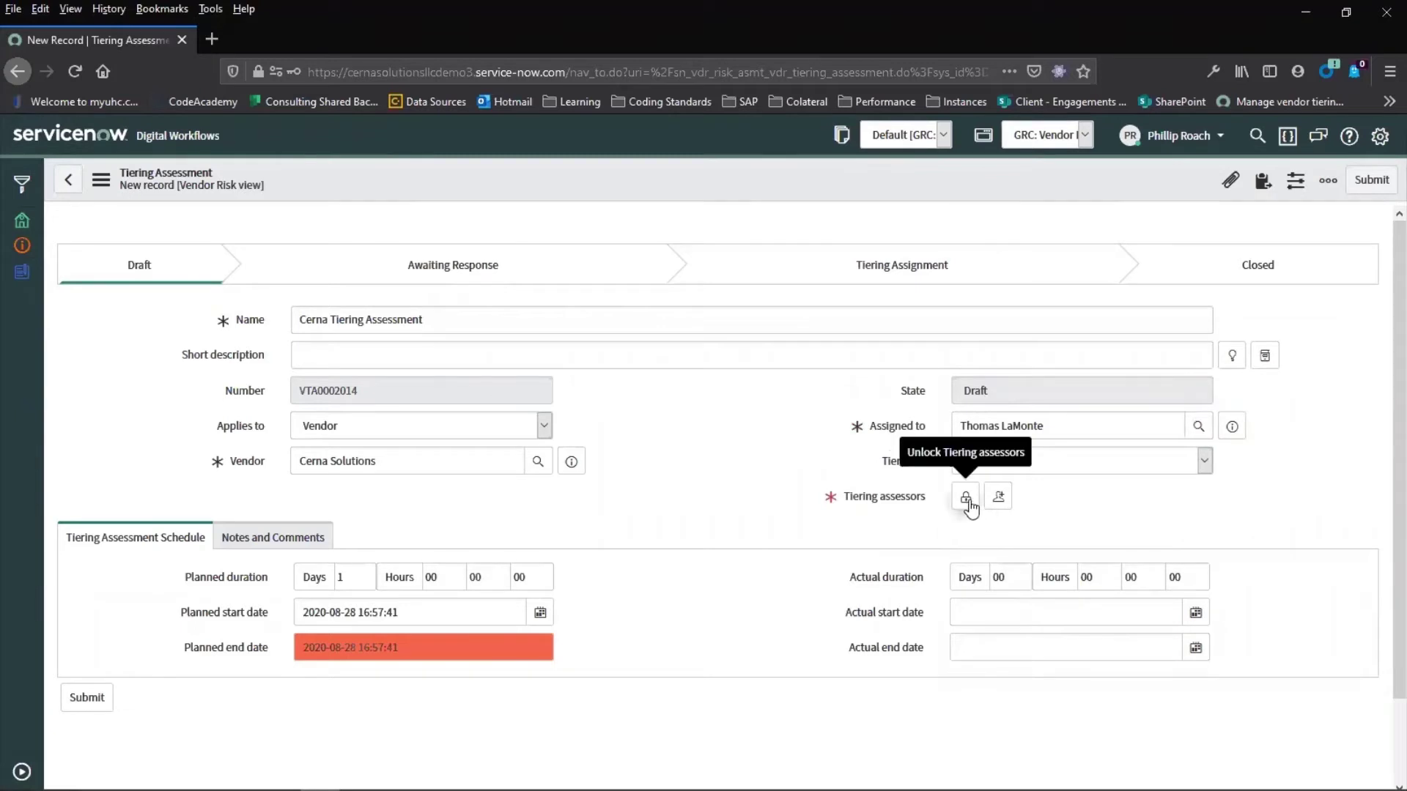
Add a tiering assessor and save the assessment from the header menu
left_click(966, 497)
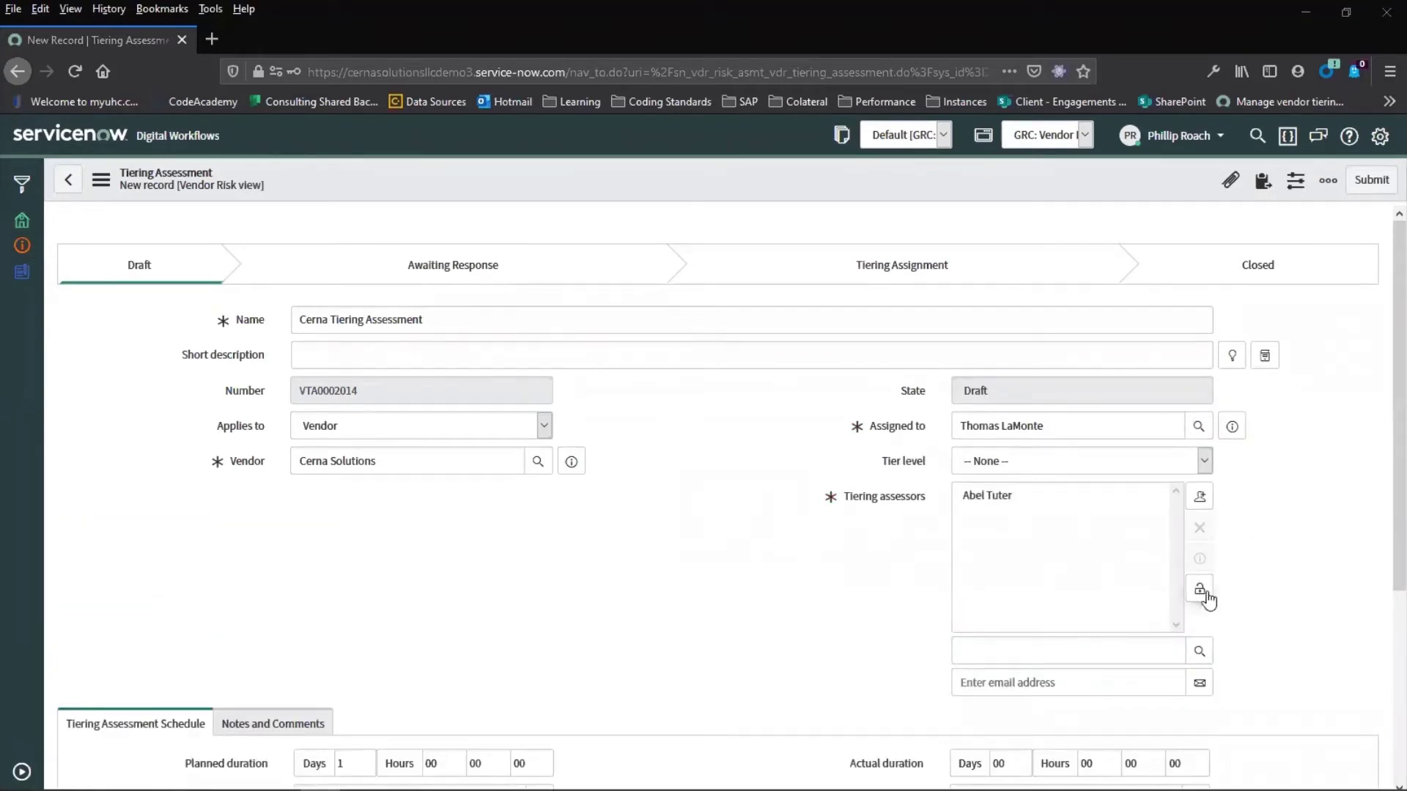
left_click(1201, 592)
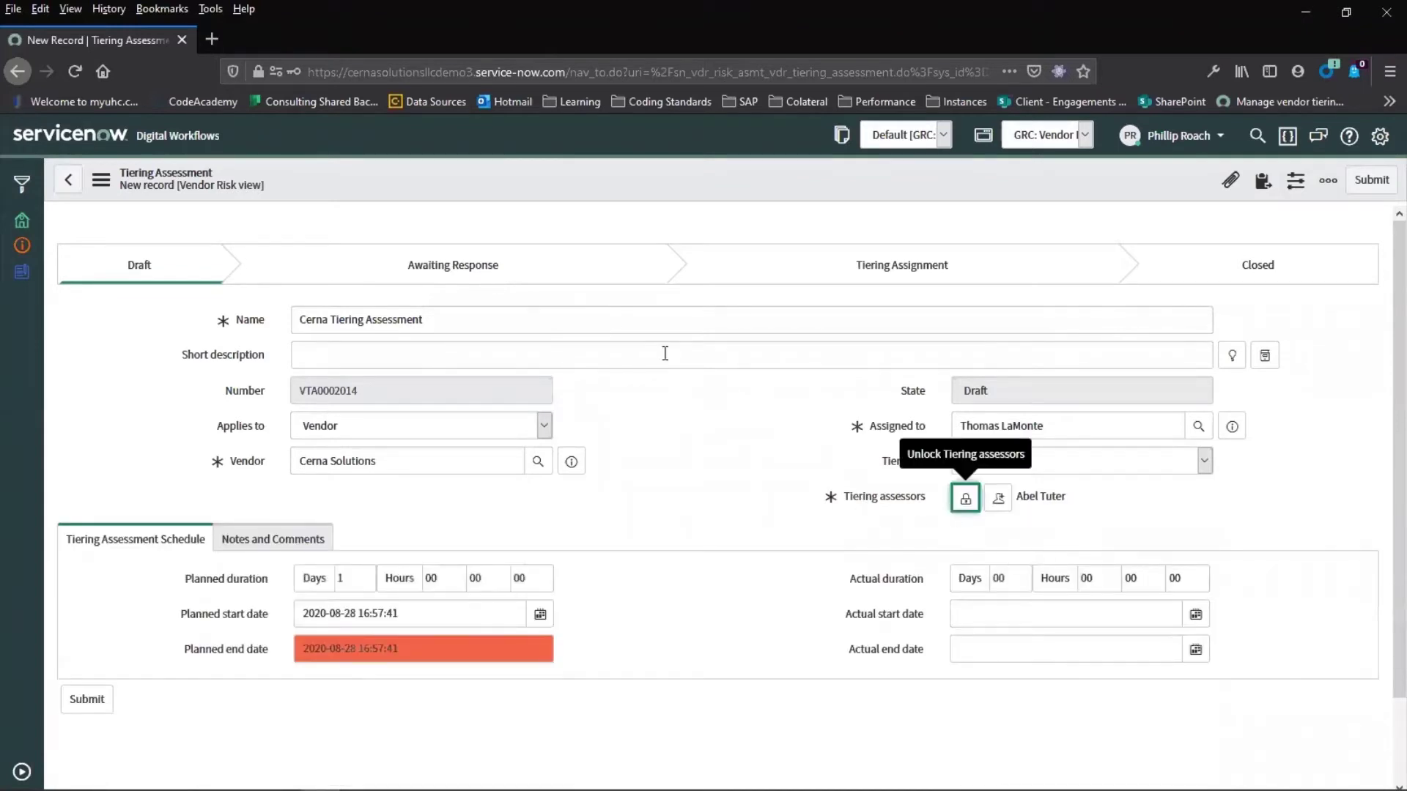
right_click(490, 176)
left_click(517, 188)
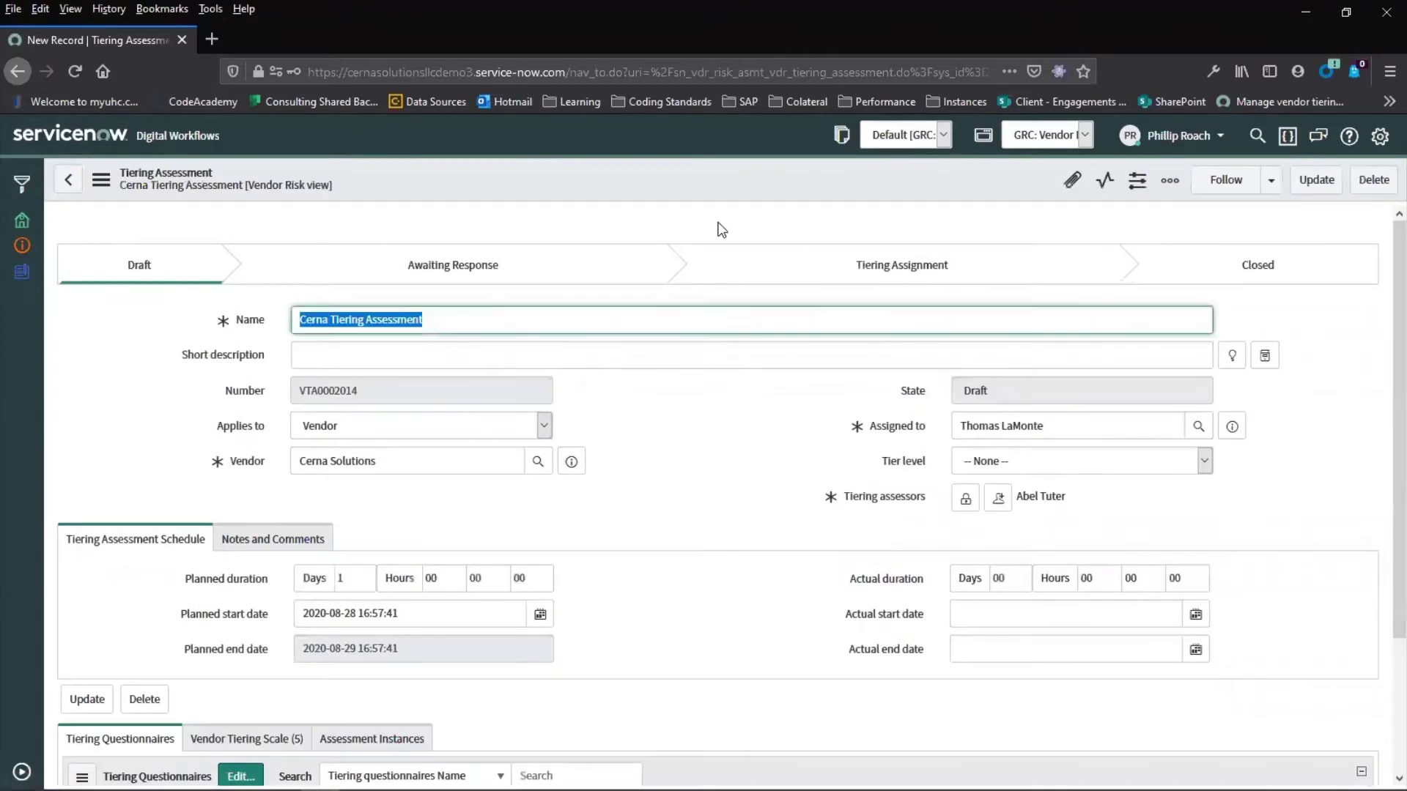
Move the Basic questionnaire into the assessment's Tiering Questionnaires and save the selection
scroll(552, 564, "down", 3)
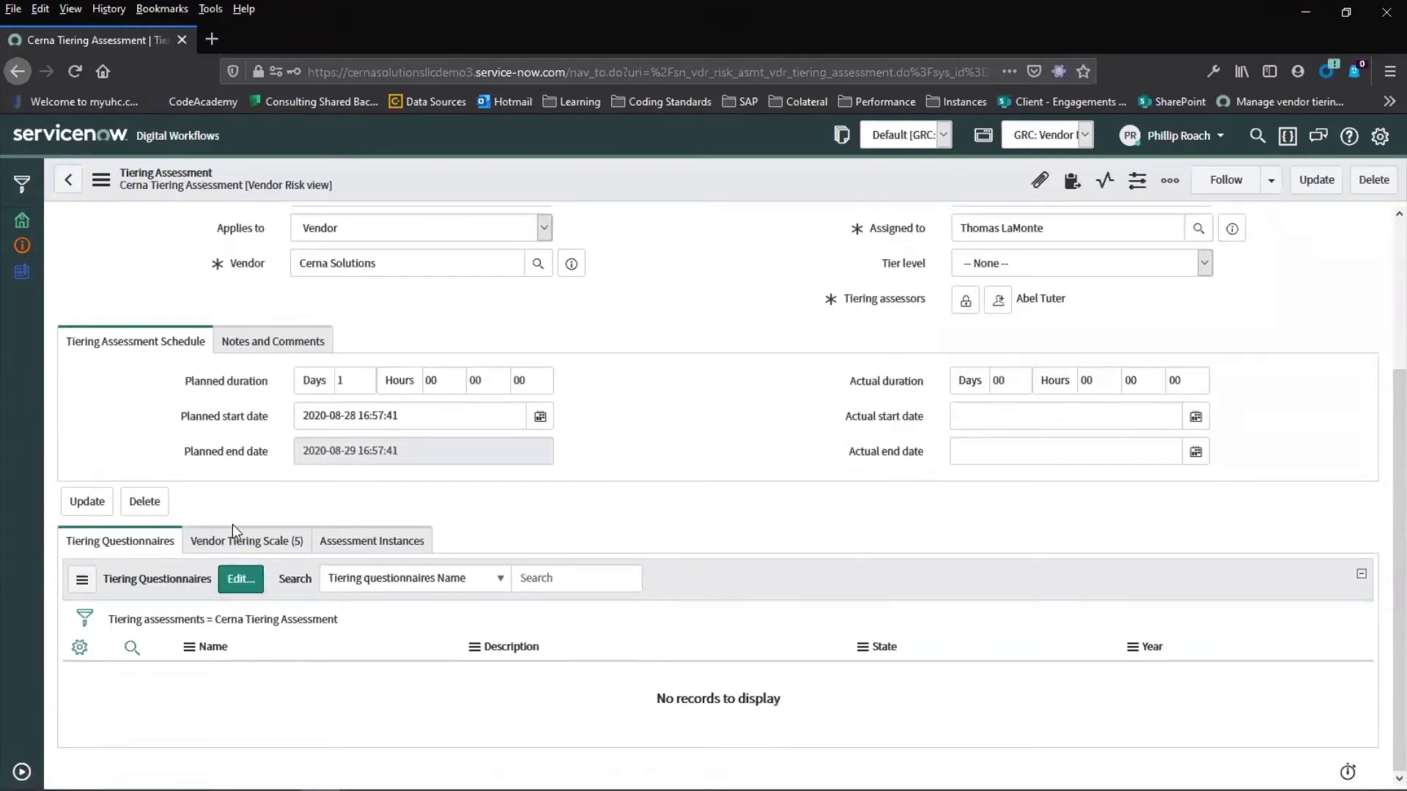
left_click(242, 579)
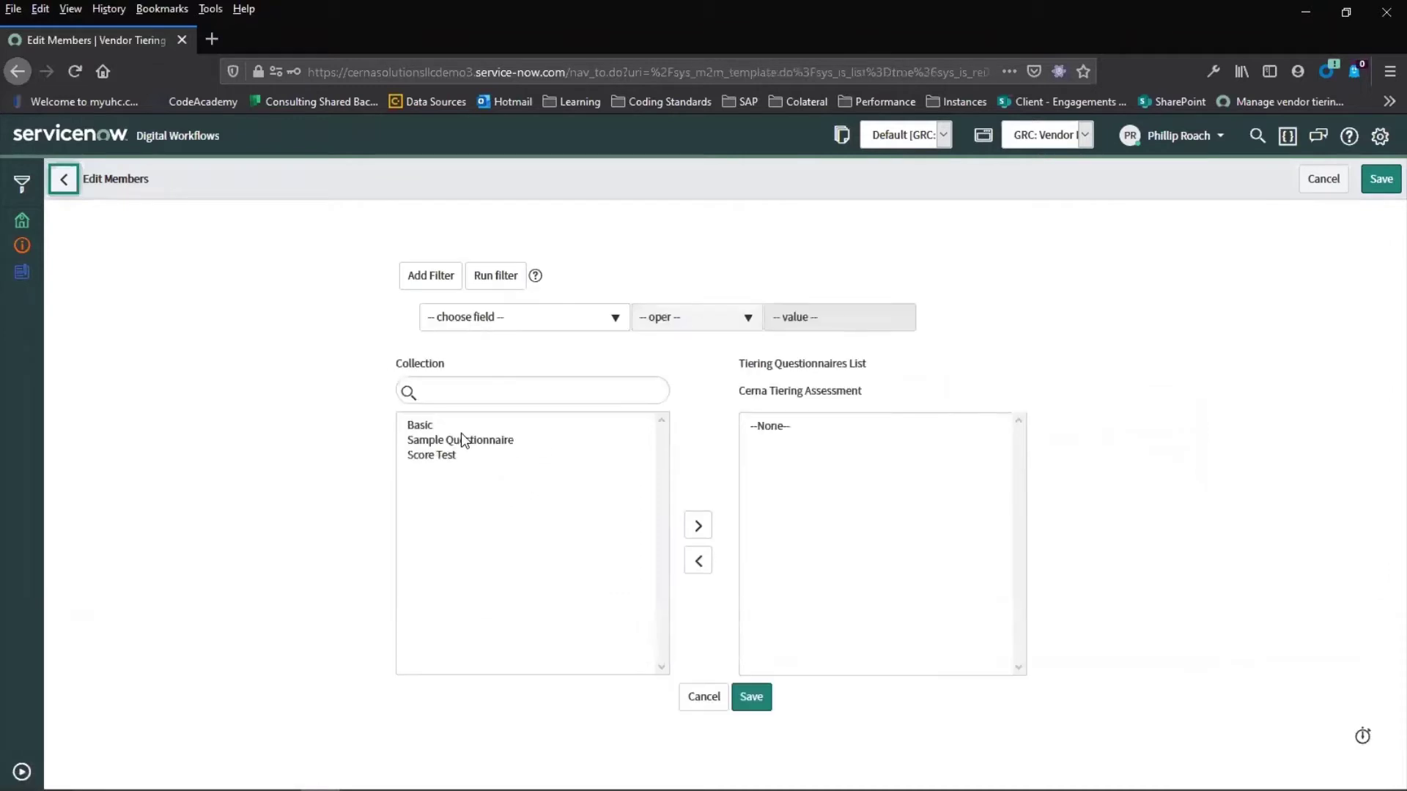
left_click(476, 429)
left_click(699, 526)
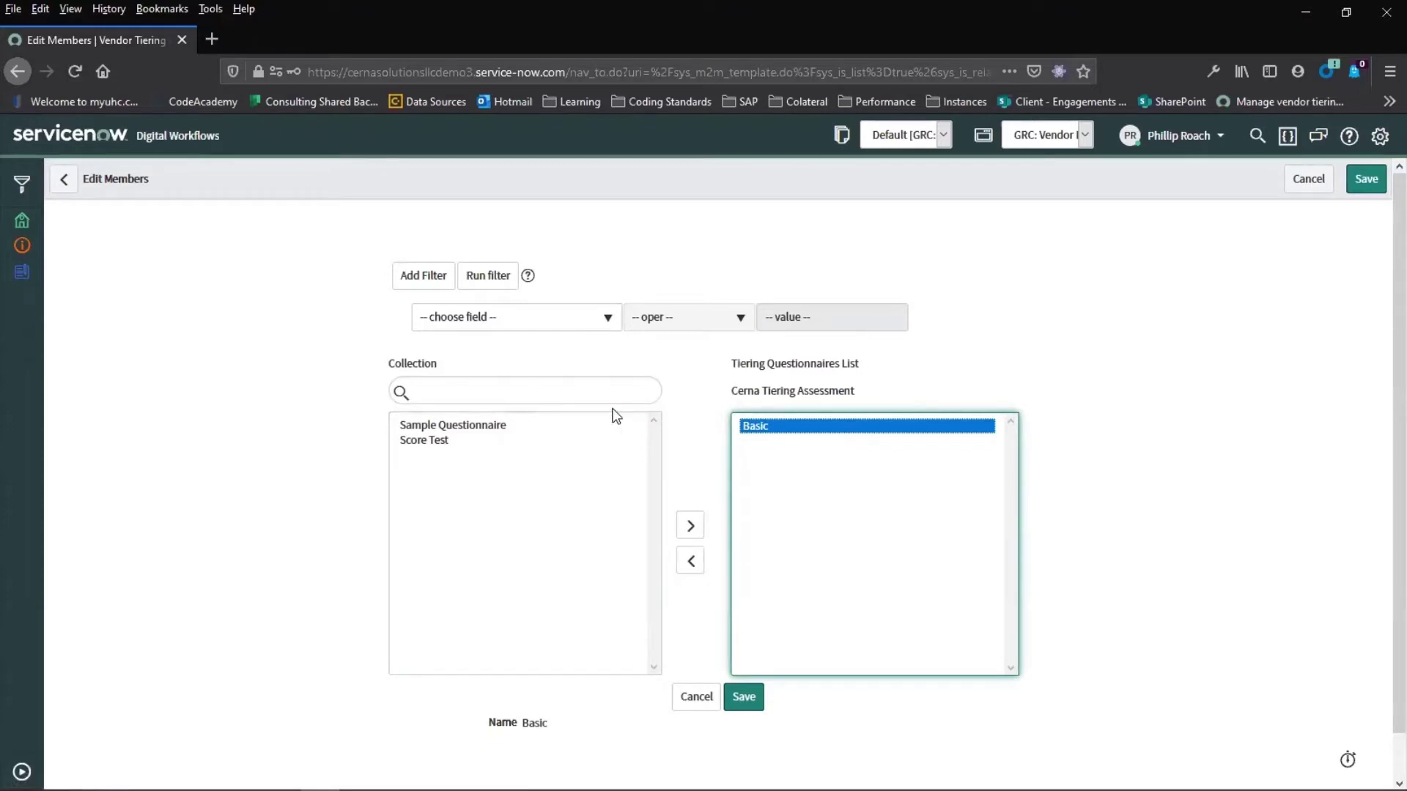
left_click(746, 700)
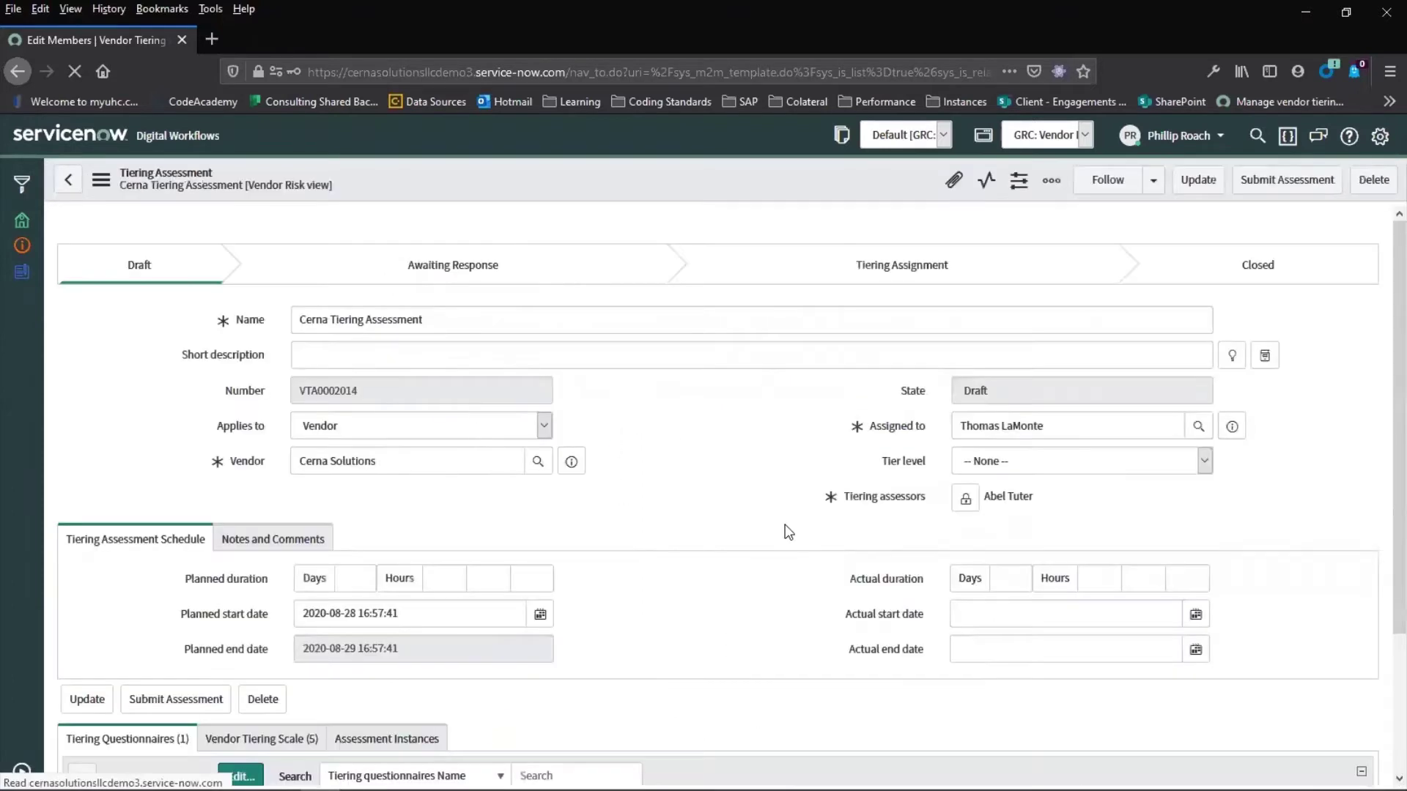
Review the Vendor Tiering Scale and Notes, then submit VTA0002014 to the assessor
scroll(759, 504, "down", 2)
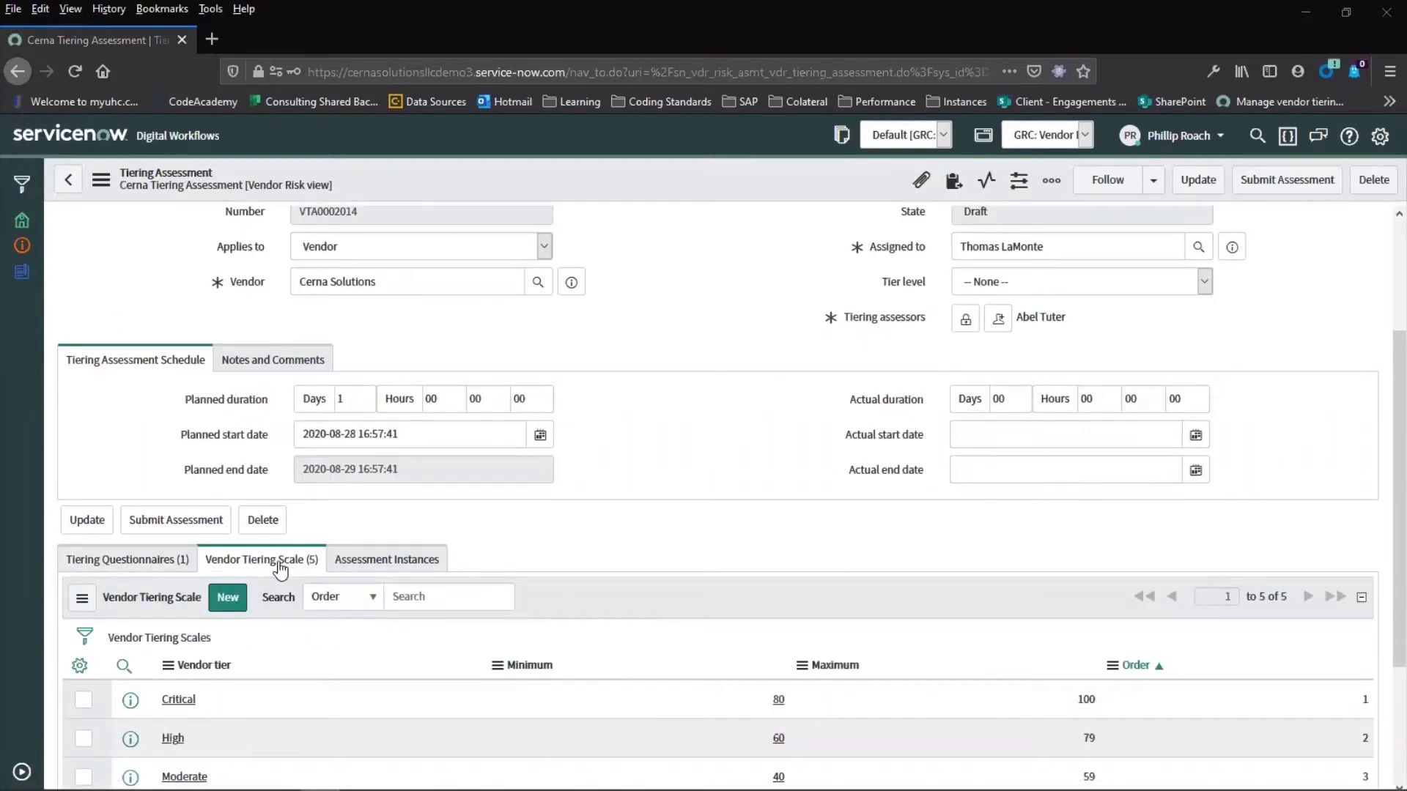
scroll(279, 566, "down", 1)
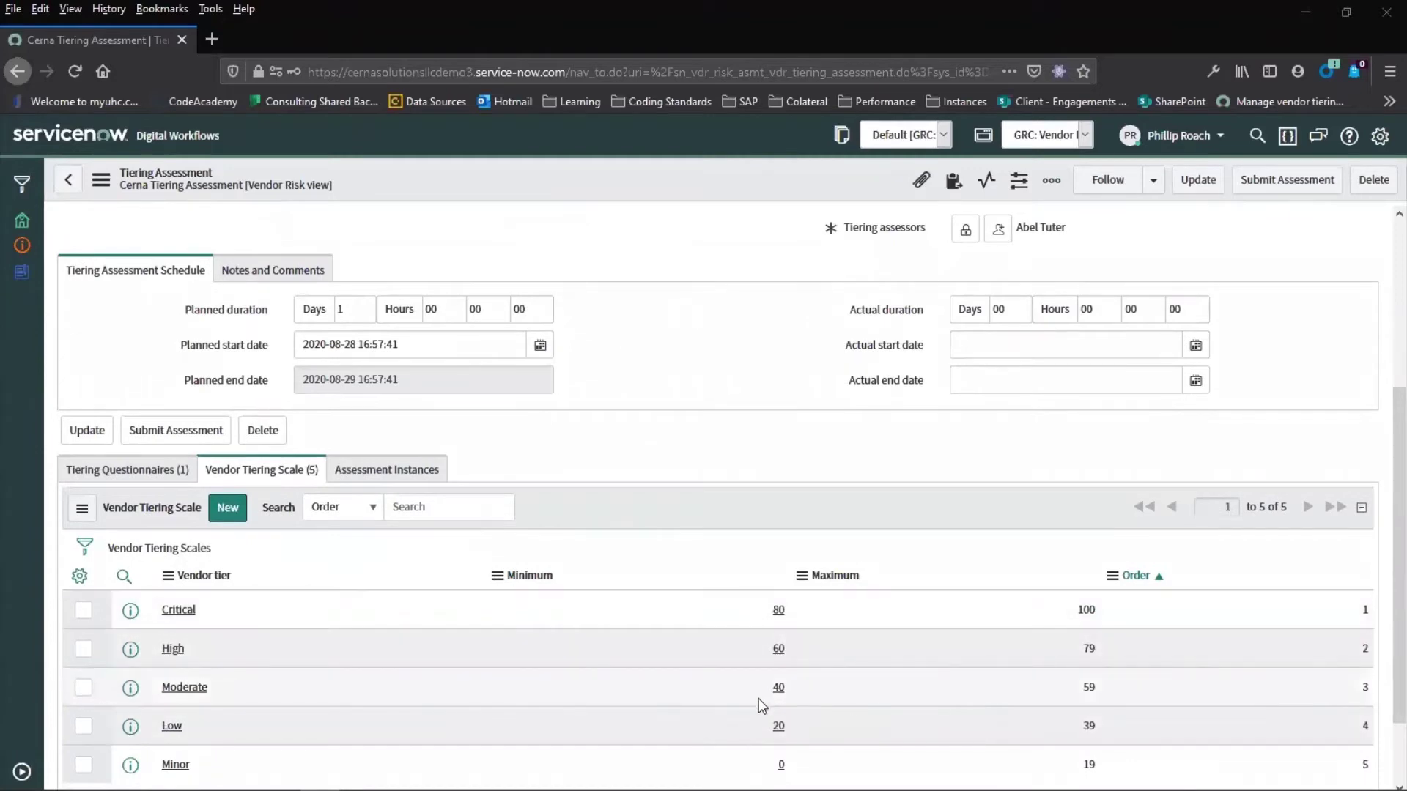
scroll(759, 698, "down", 1)
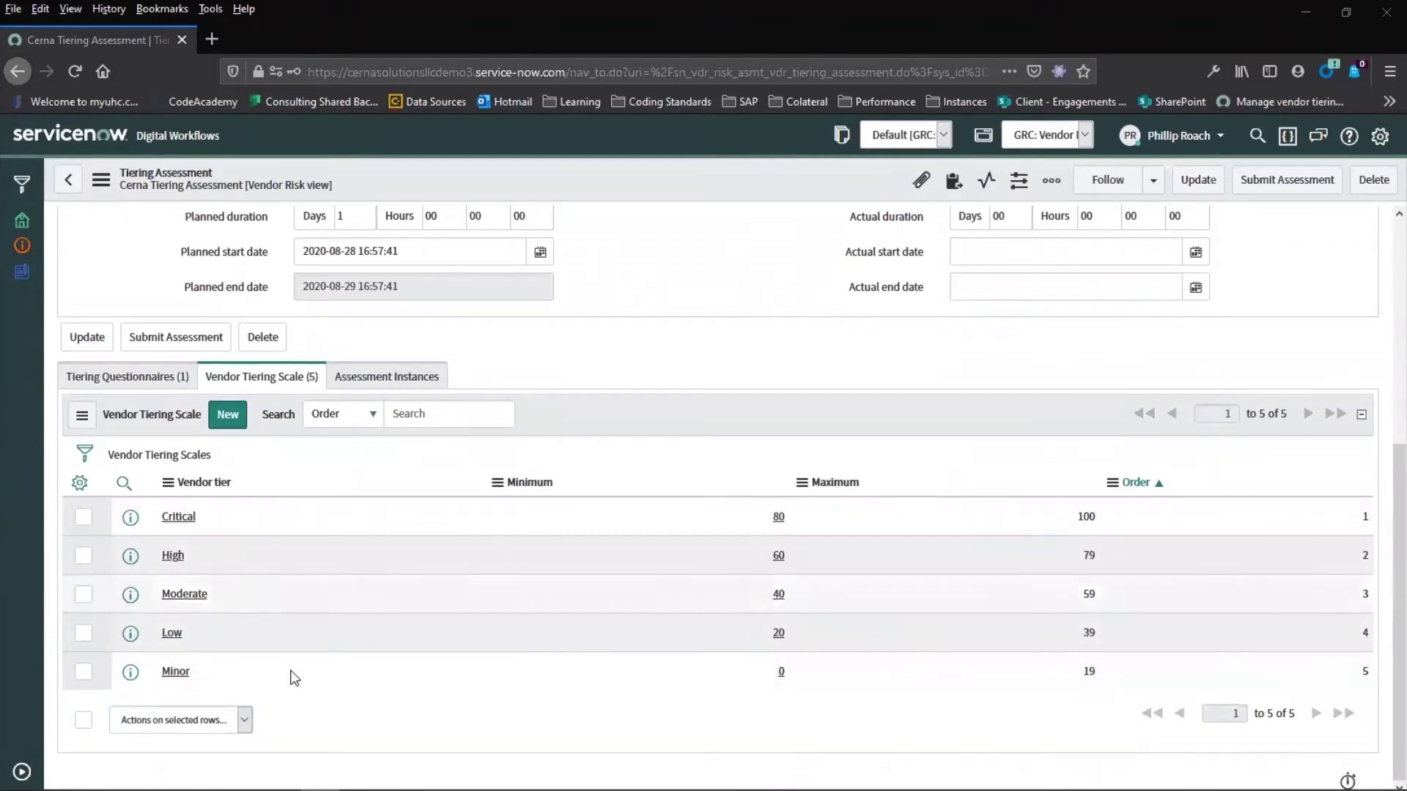
scroll(730, 482, "up", 3)
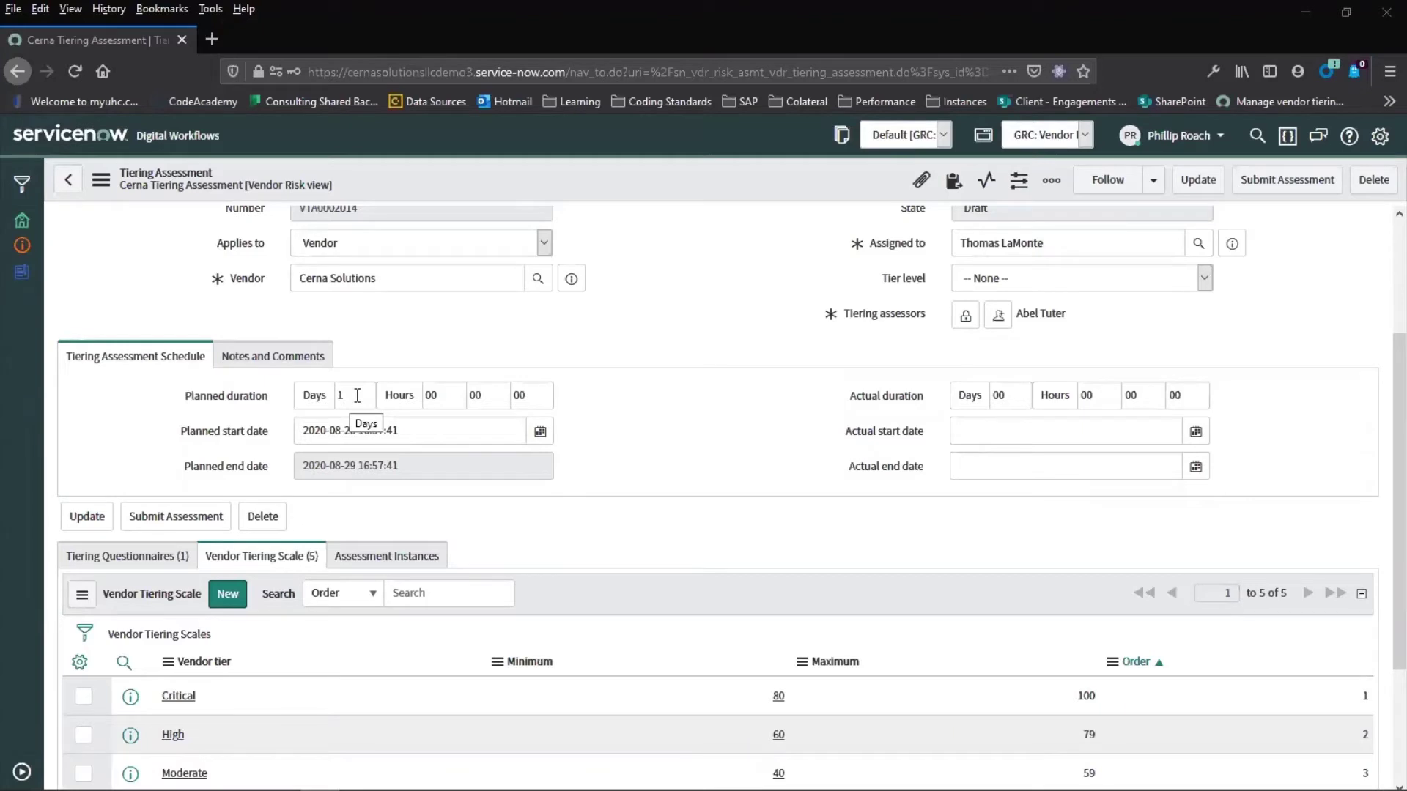
left_click(272, 359)
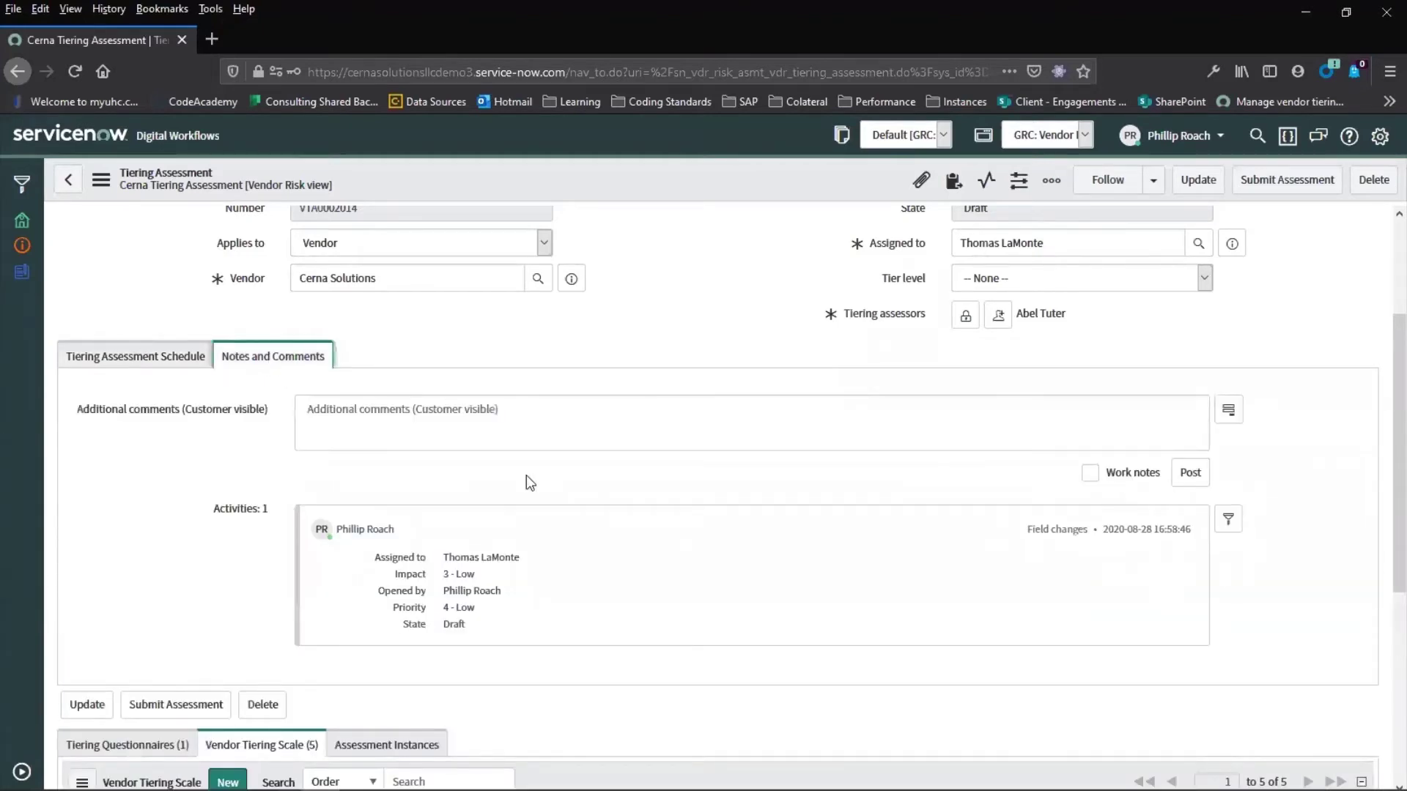
scroll(565, 578, "up", 3)
left_click(141, 535)
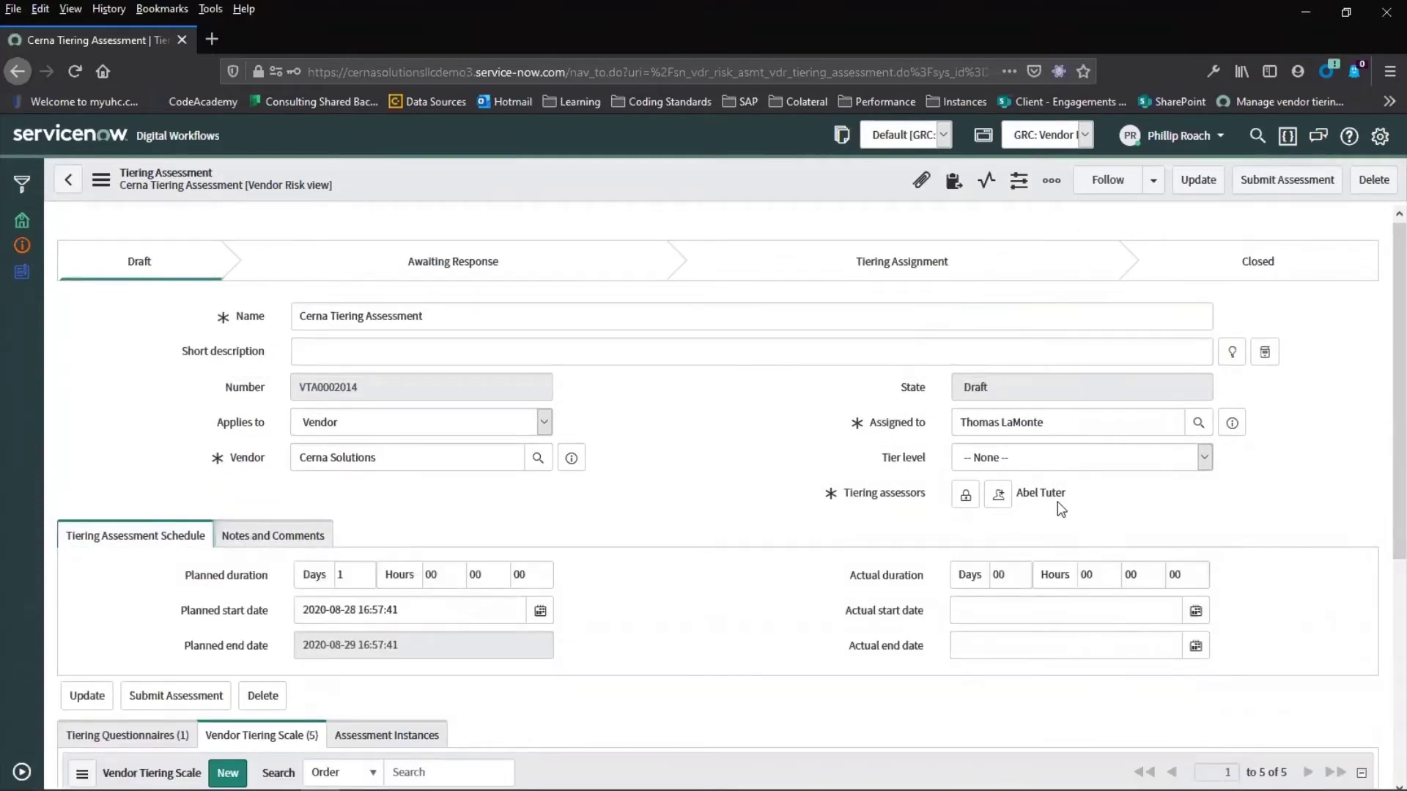
left_click(1277, 183)
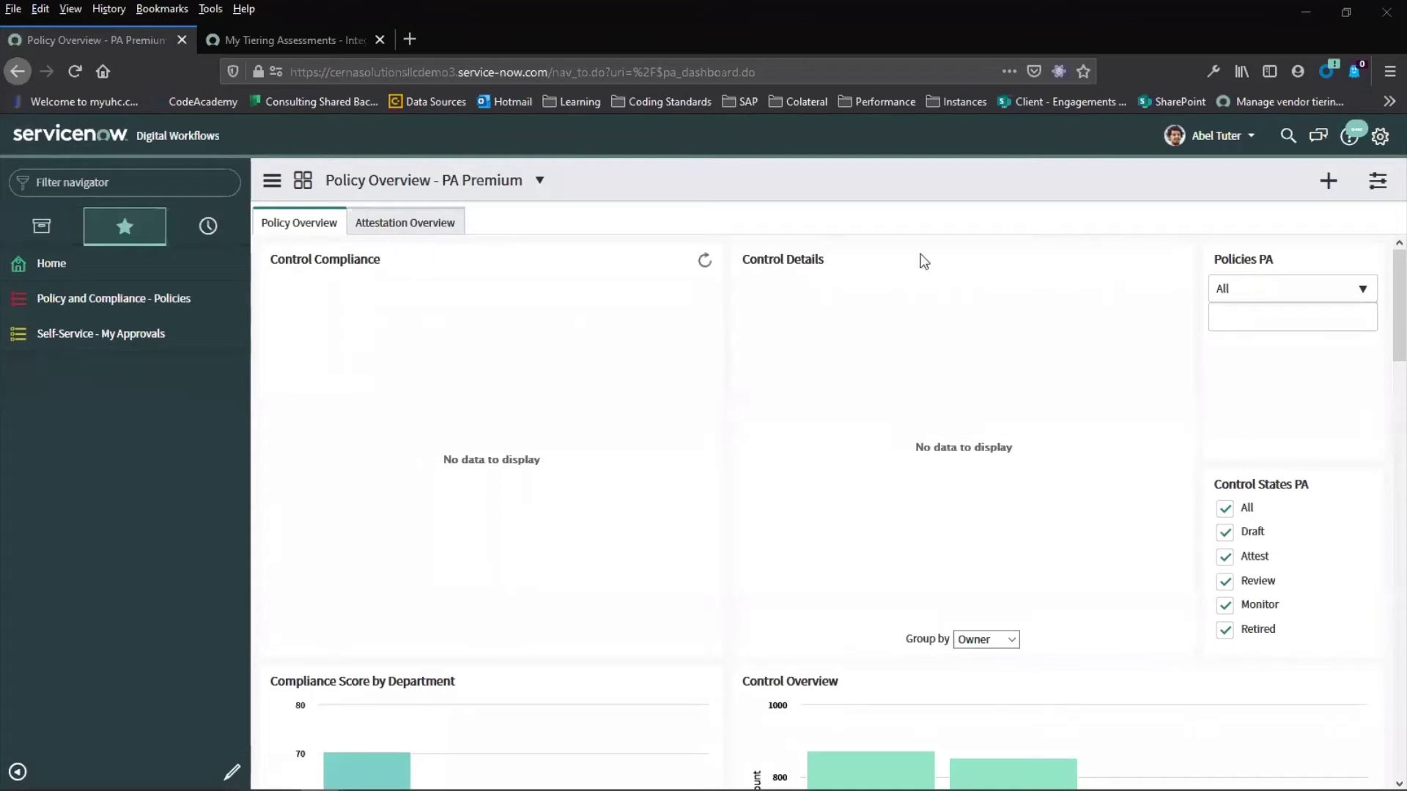
Switch to the assessor's browser tab showing the Basic assessment under My Tiering Assessments
left_click(296, 38)
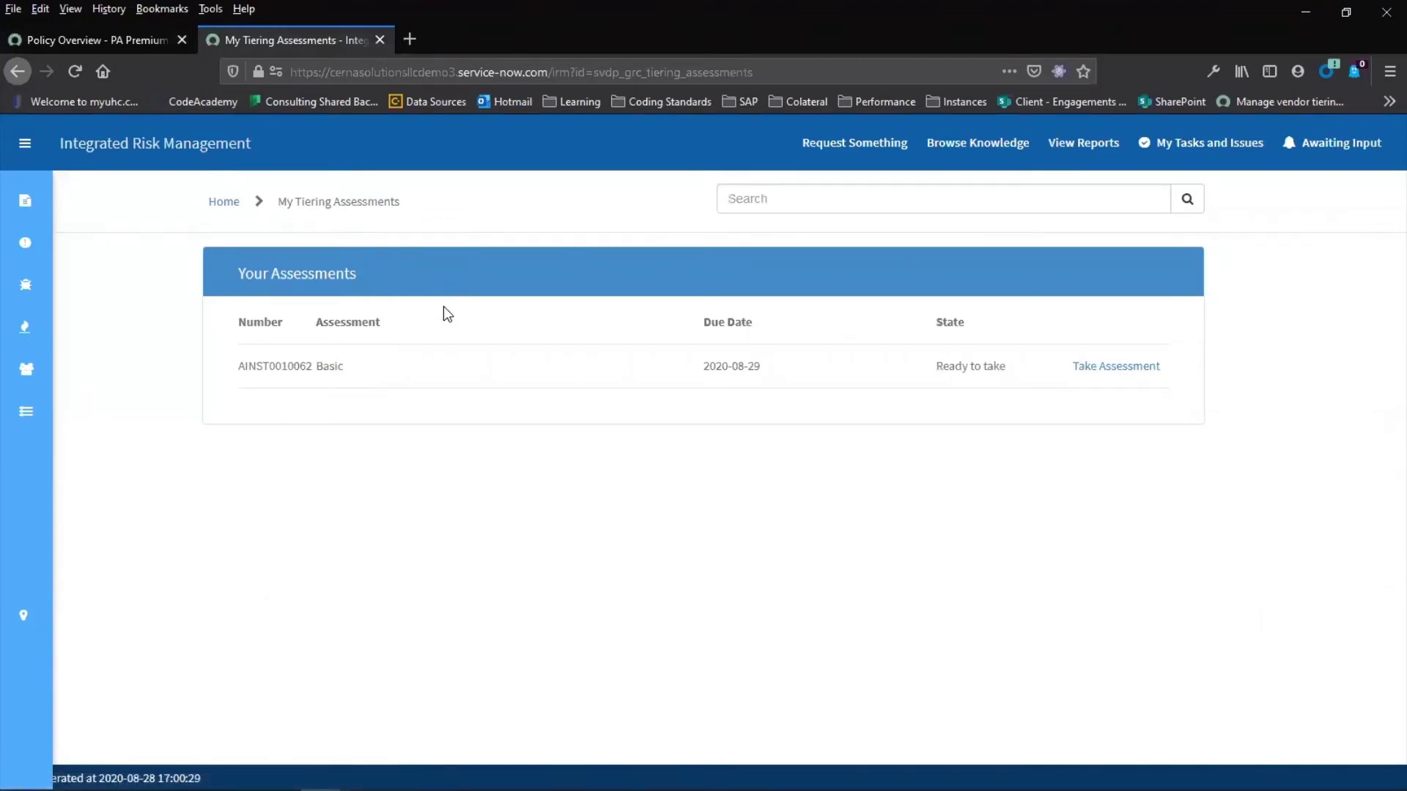
Take the Basic assessment answering 2, Yes and Medium, then submit the remaining questions
left_click(1119, 366)
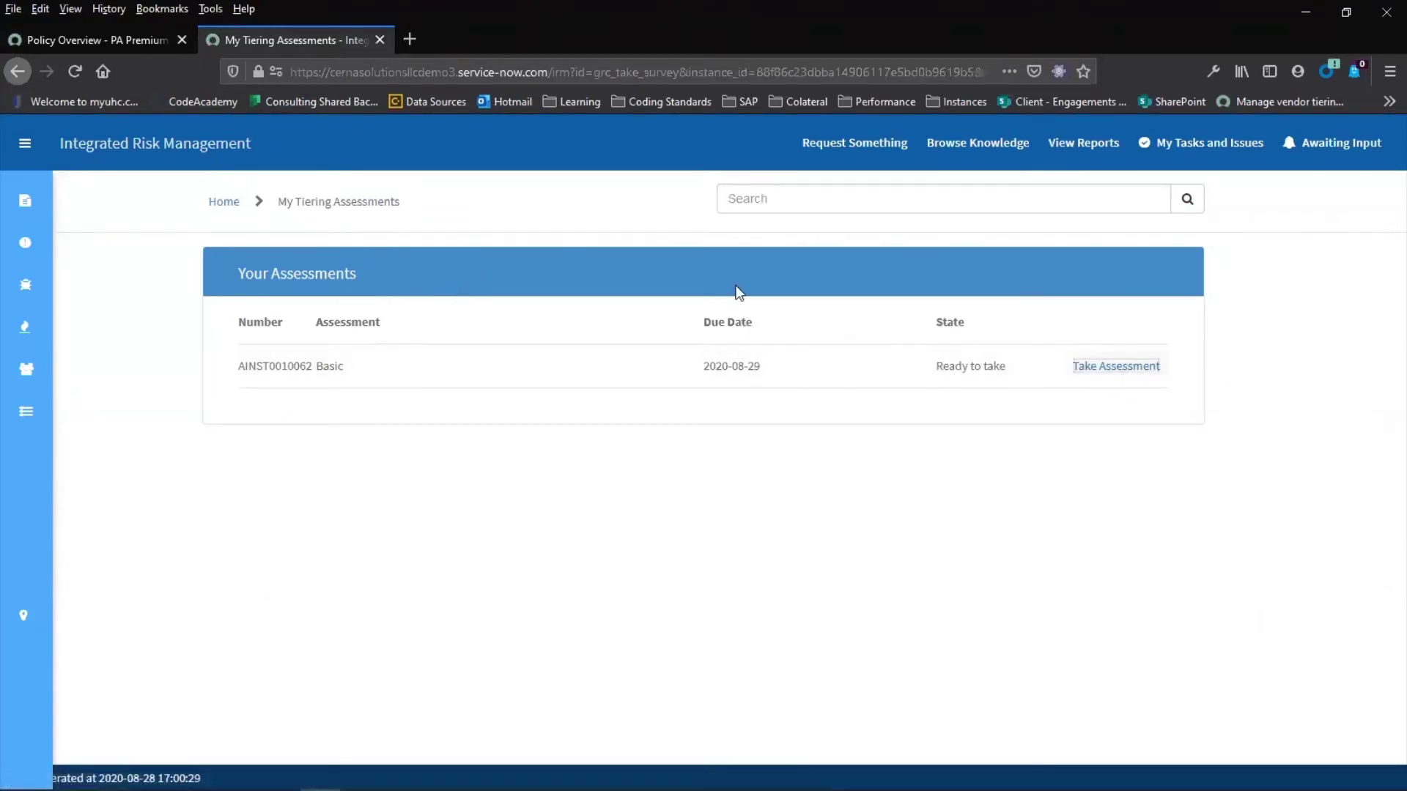
left_click(760, 459)
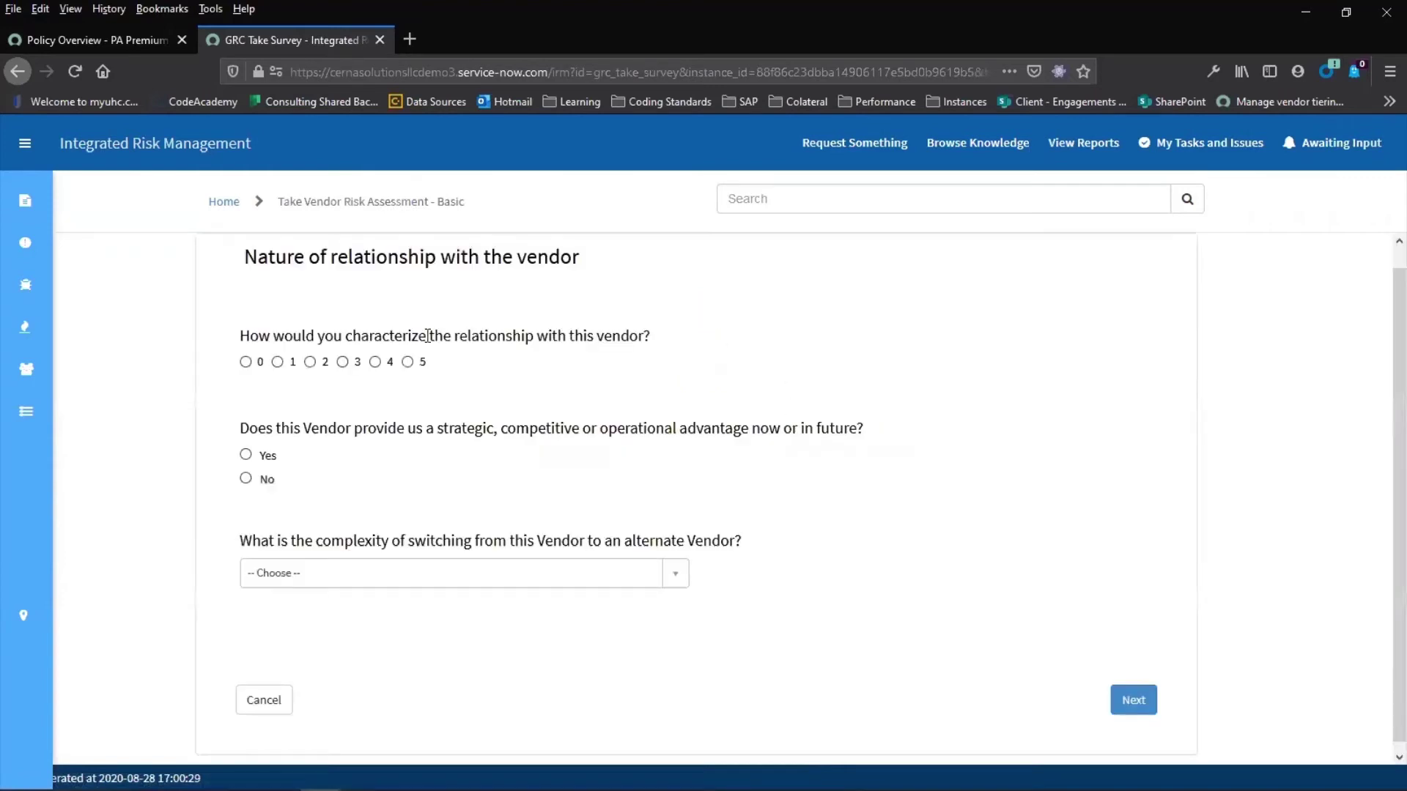
left_click(312, 363)
left_click(245, 455)
left_click(677, 577)
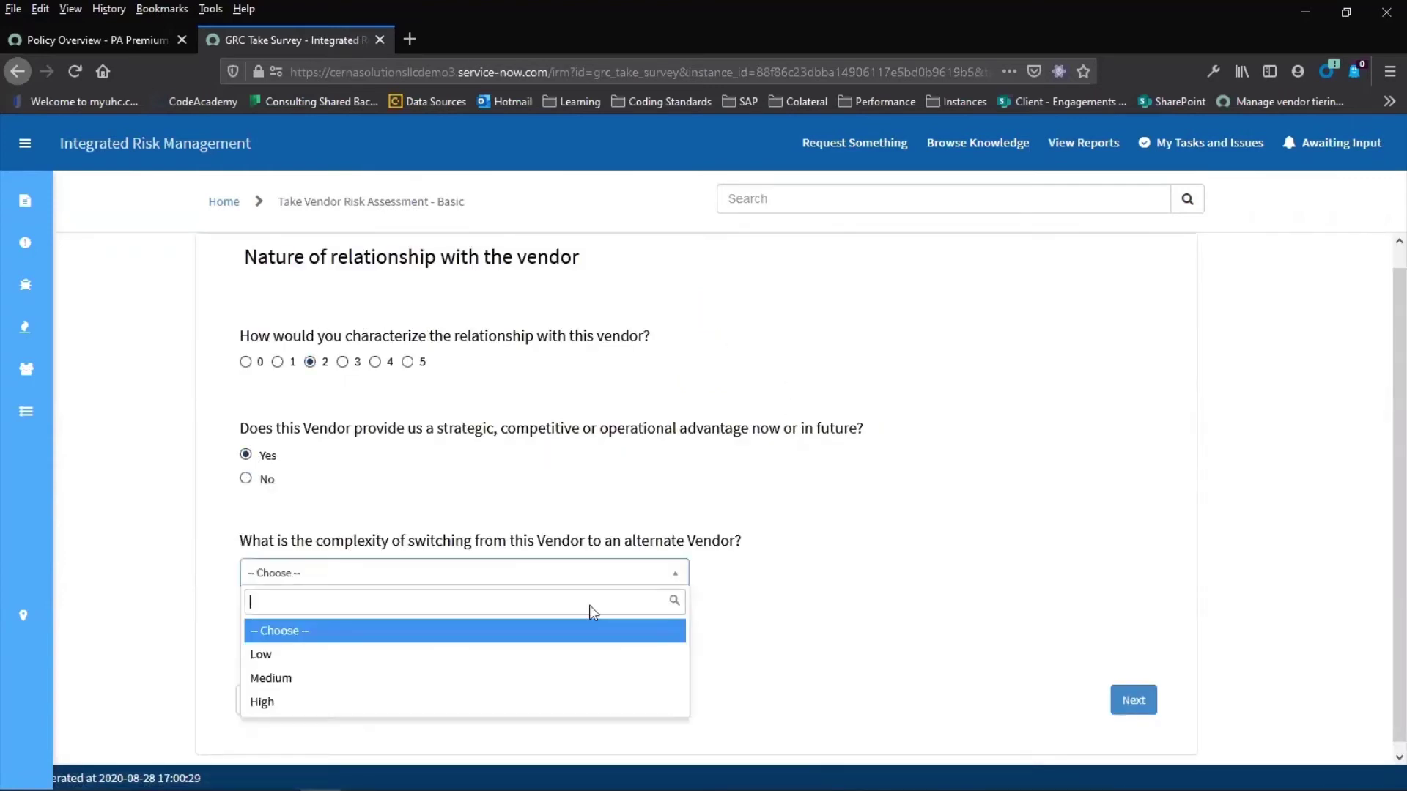
left_click(511, 676)
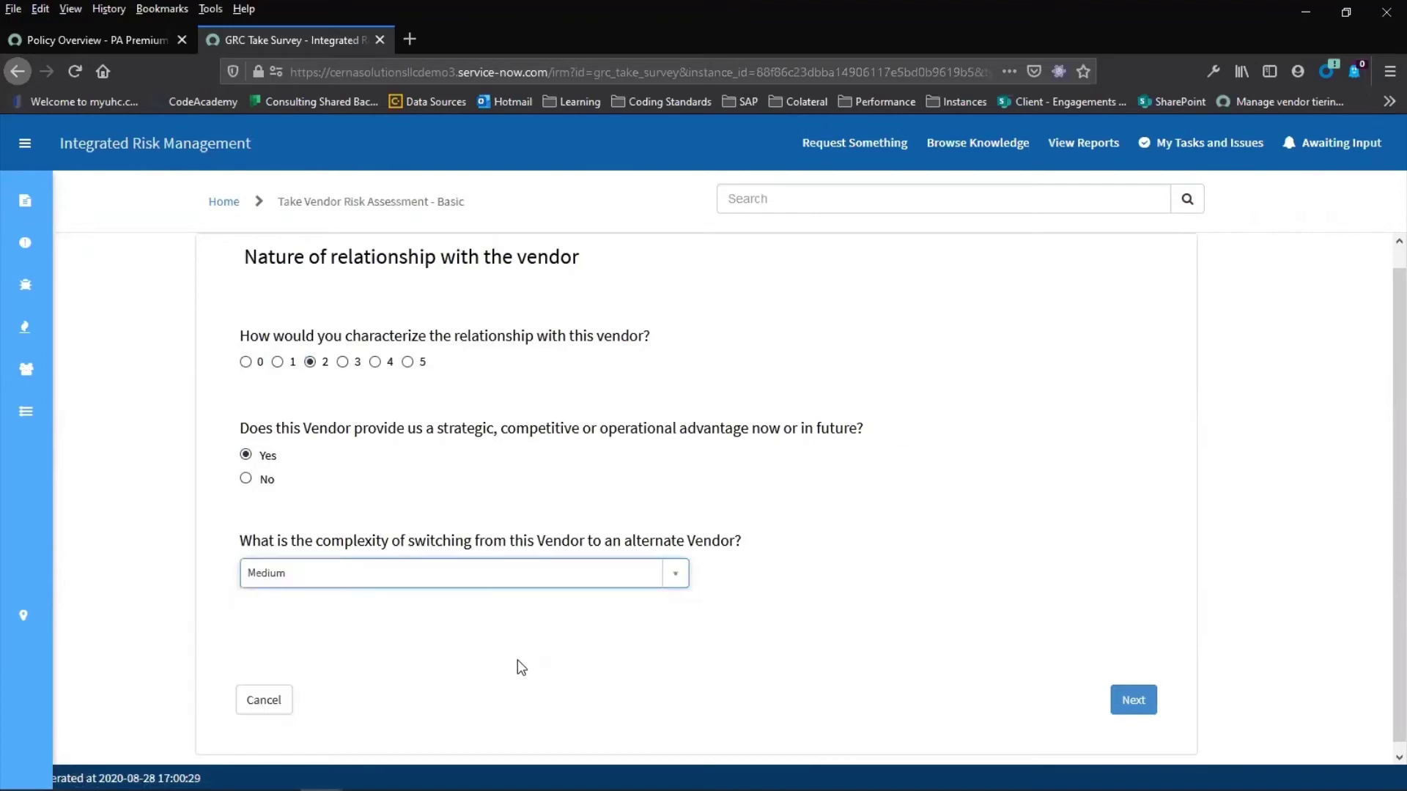
left_click(1134, 705)
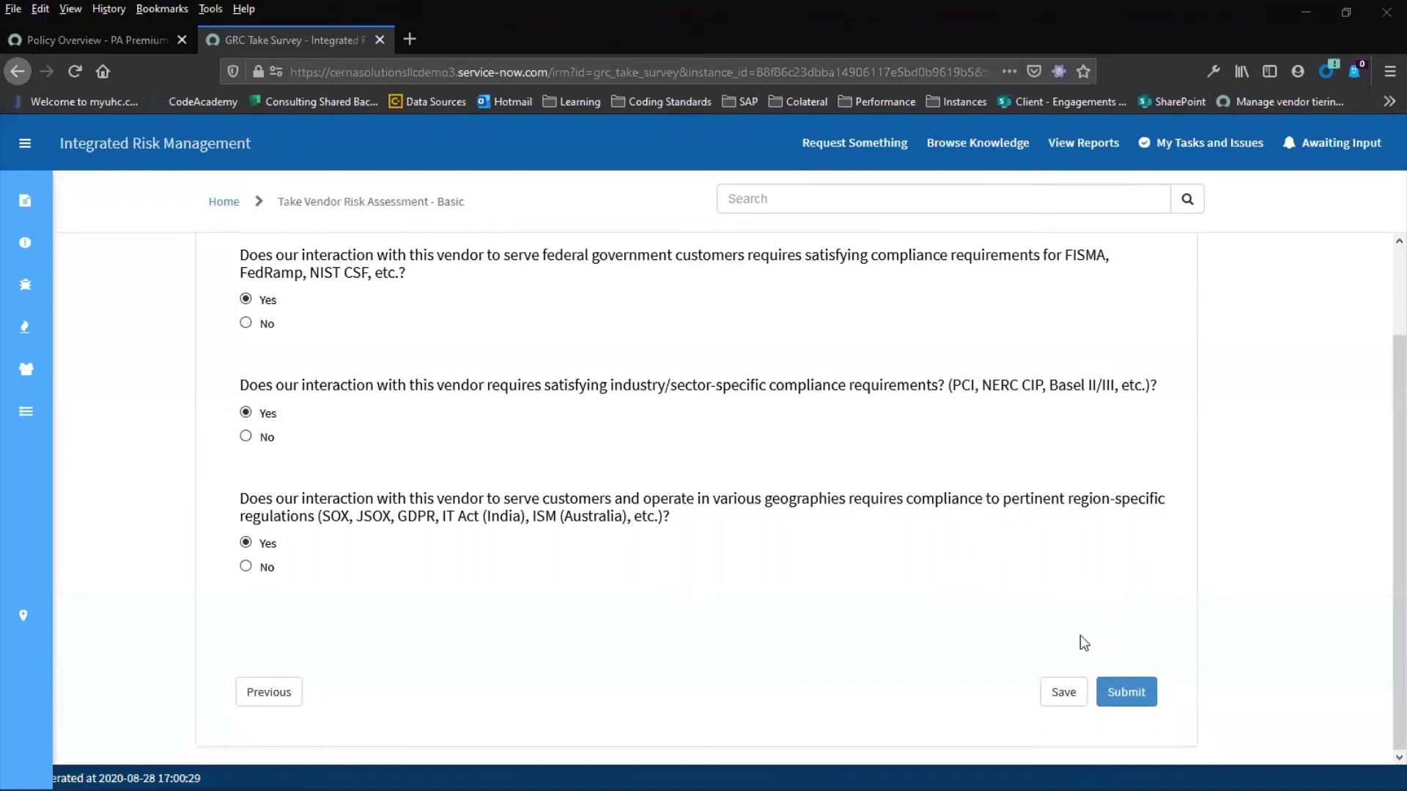
left_click(1126, 691)
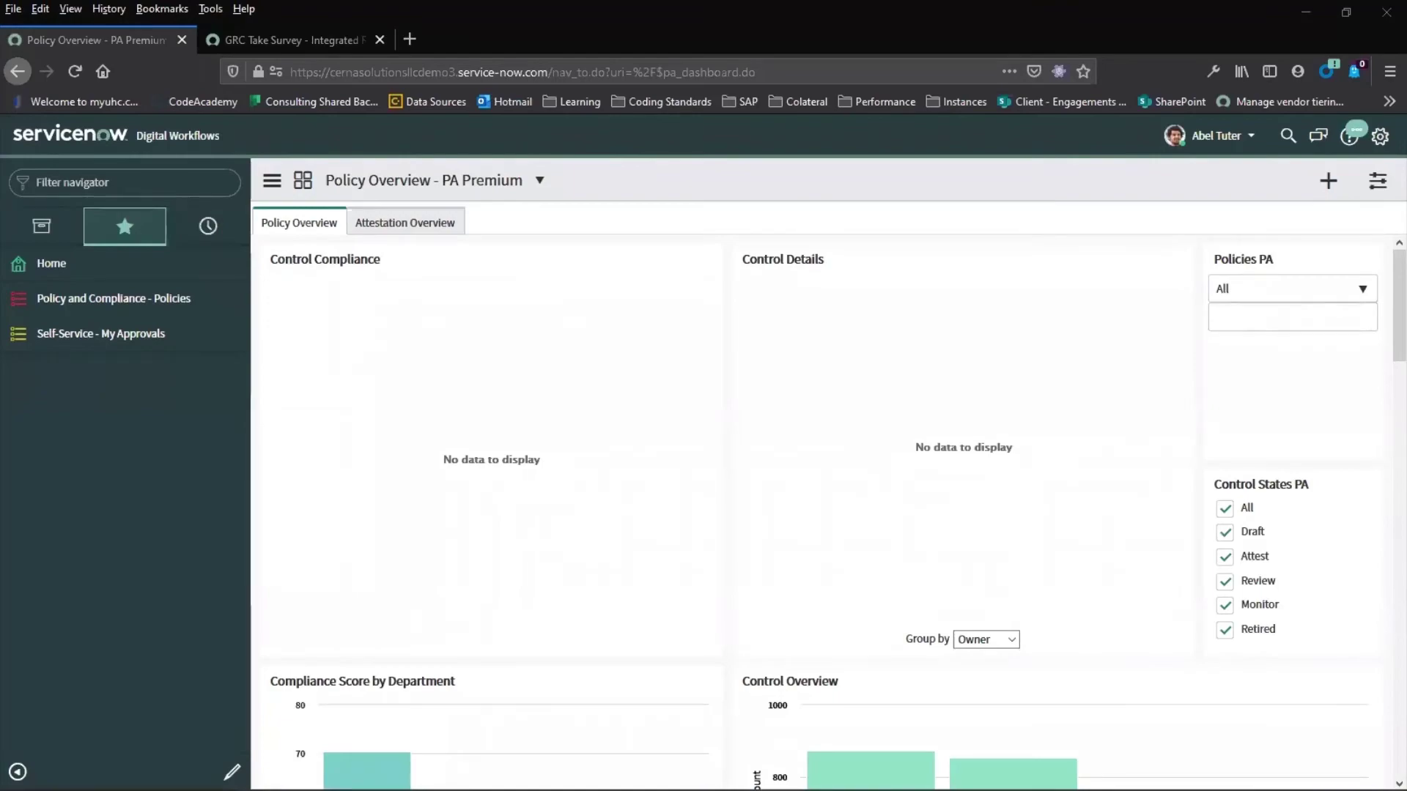
End impersonation, open VTA0002014 and check its assessment instance scored 83, tier Critical
left_click(1209, 135)
left_click(1216, 192)
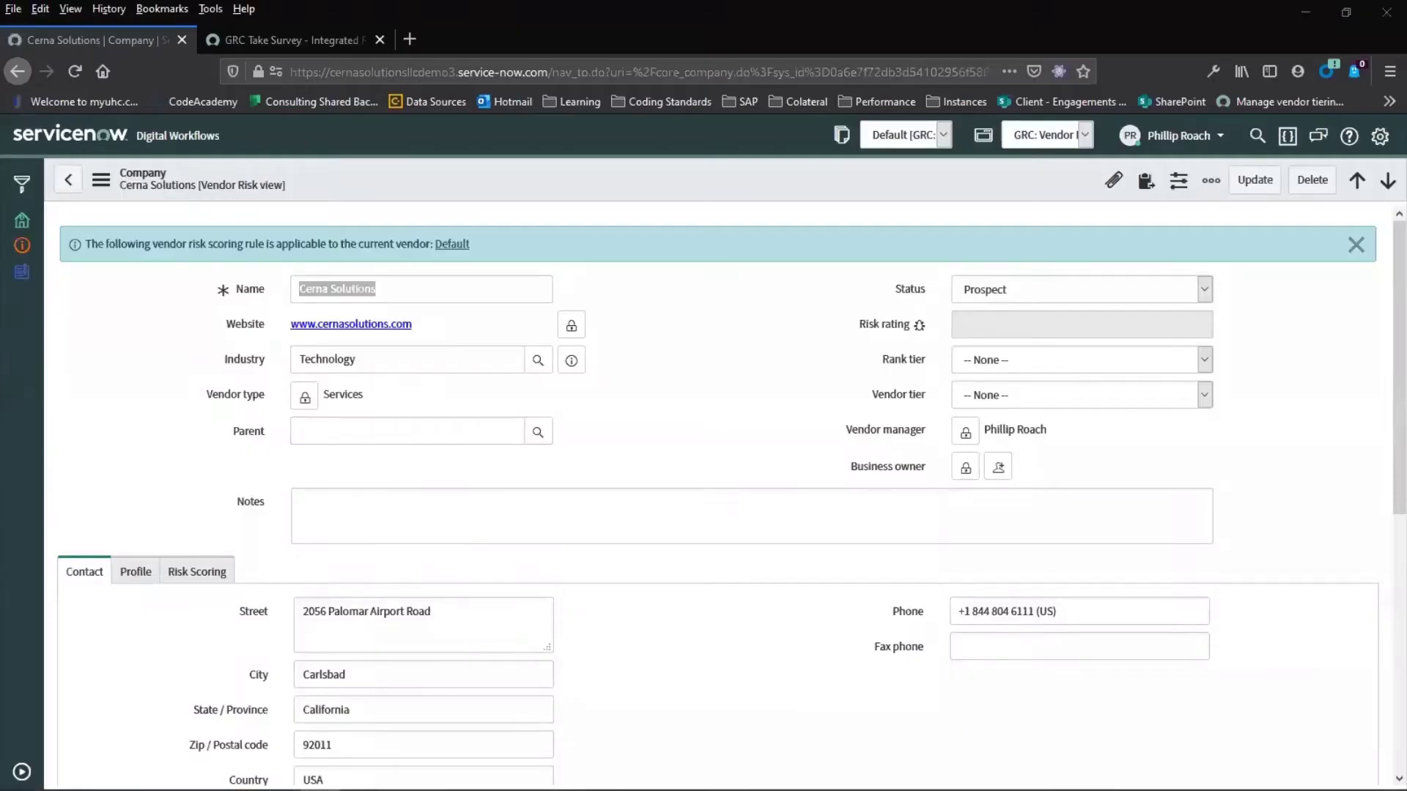
scroll(166, 367, "down", 6)
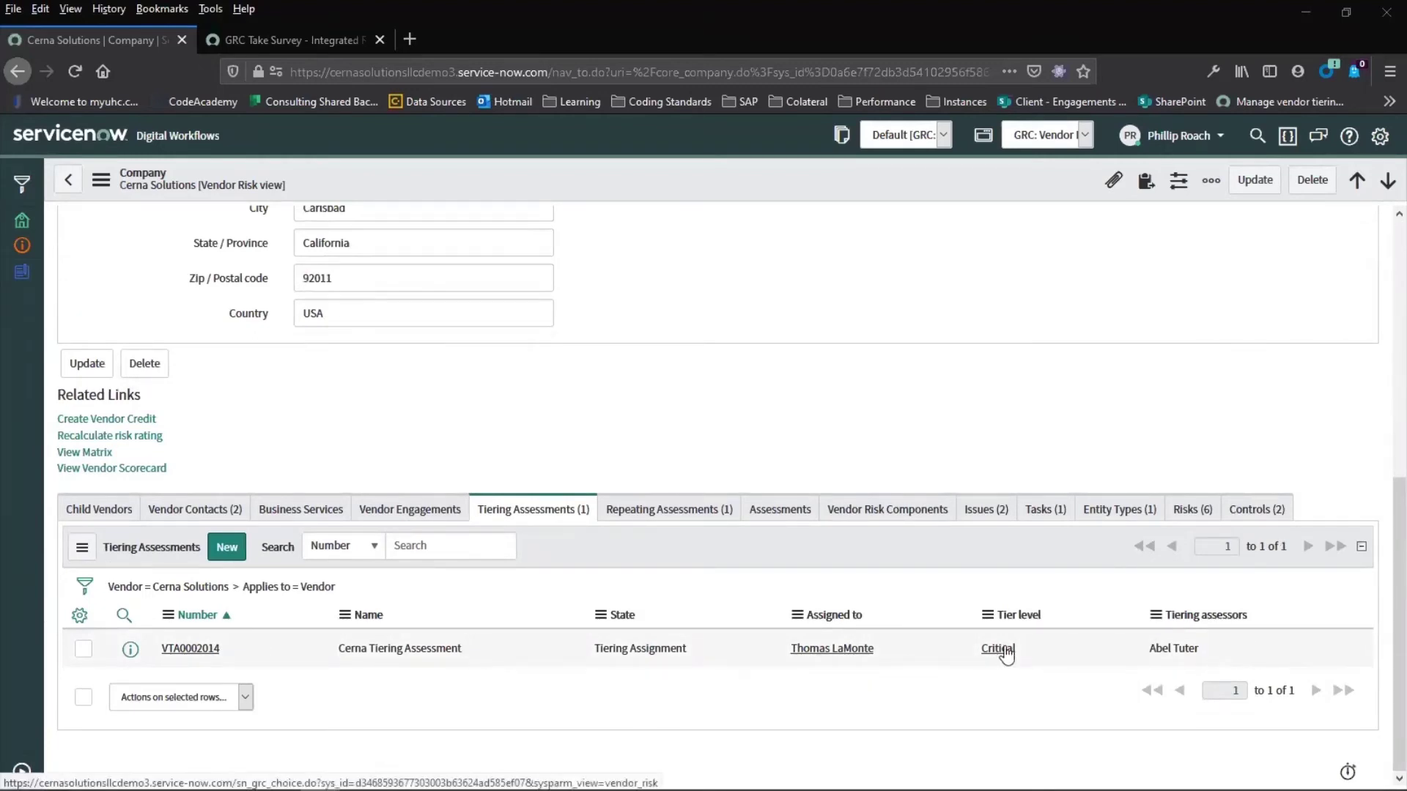
left_click(211, 652)
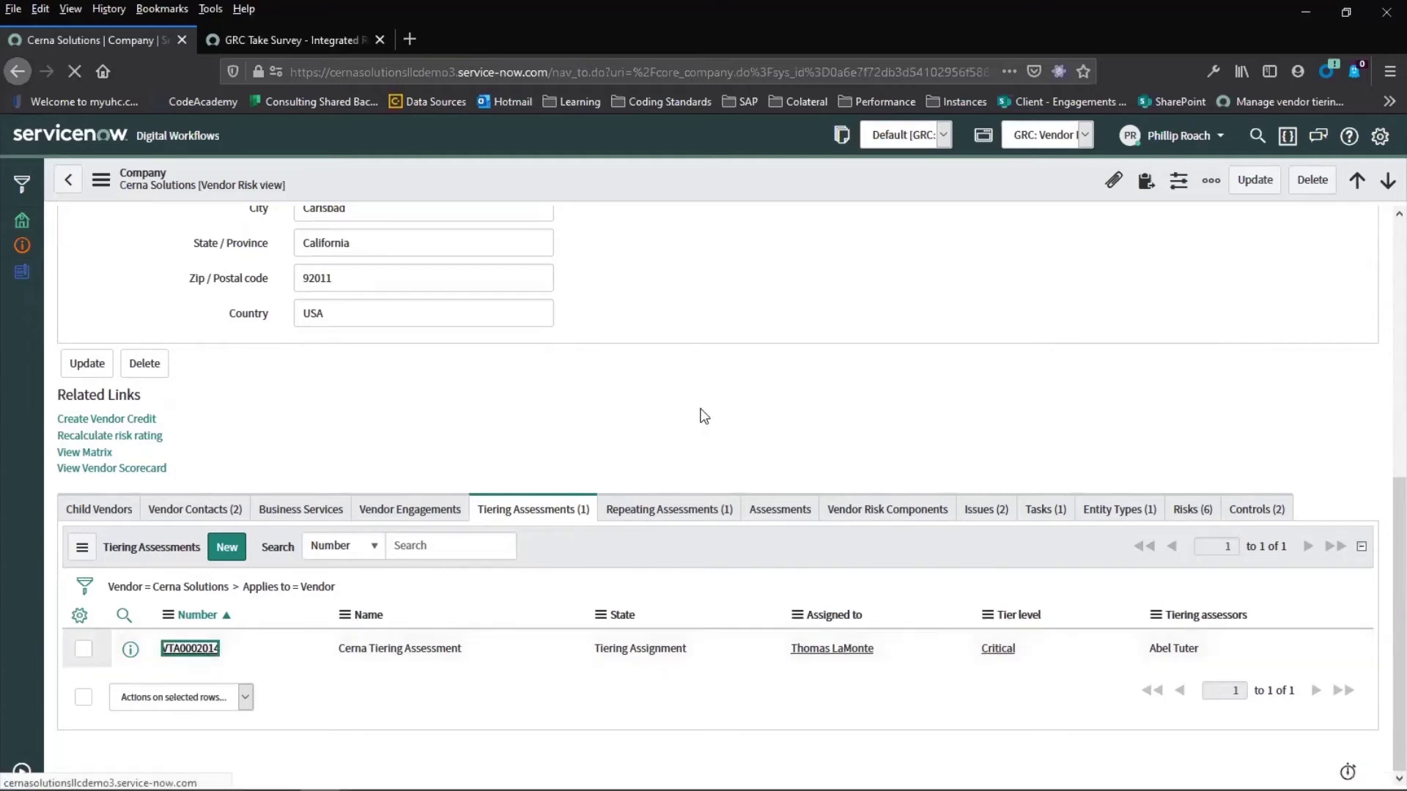
scroll(759, 451, "down", 4)
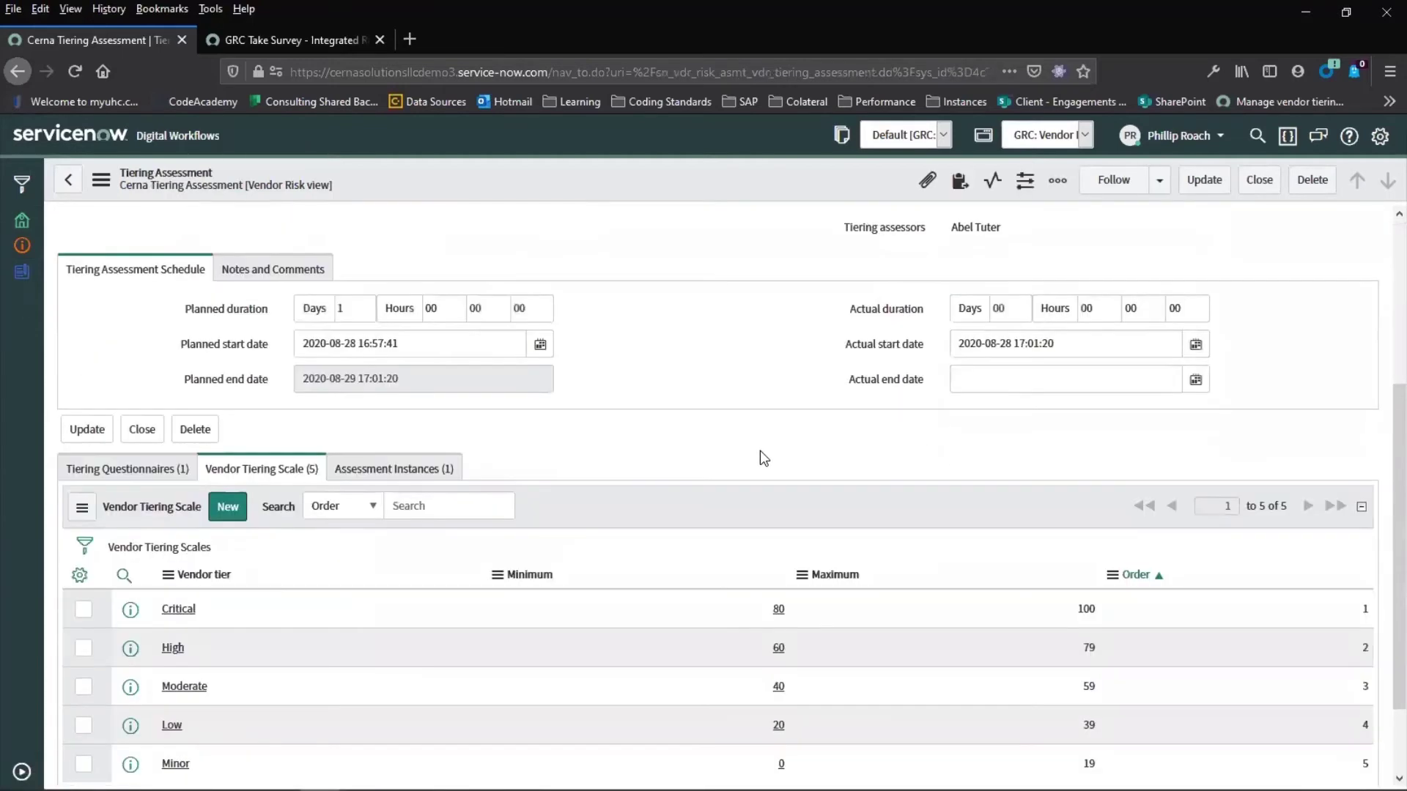
left_click(125, 469)
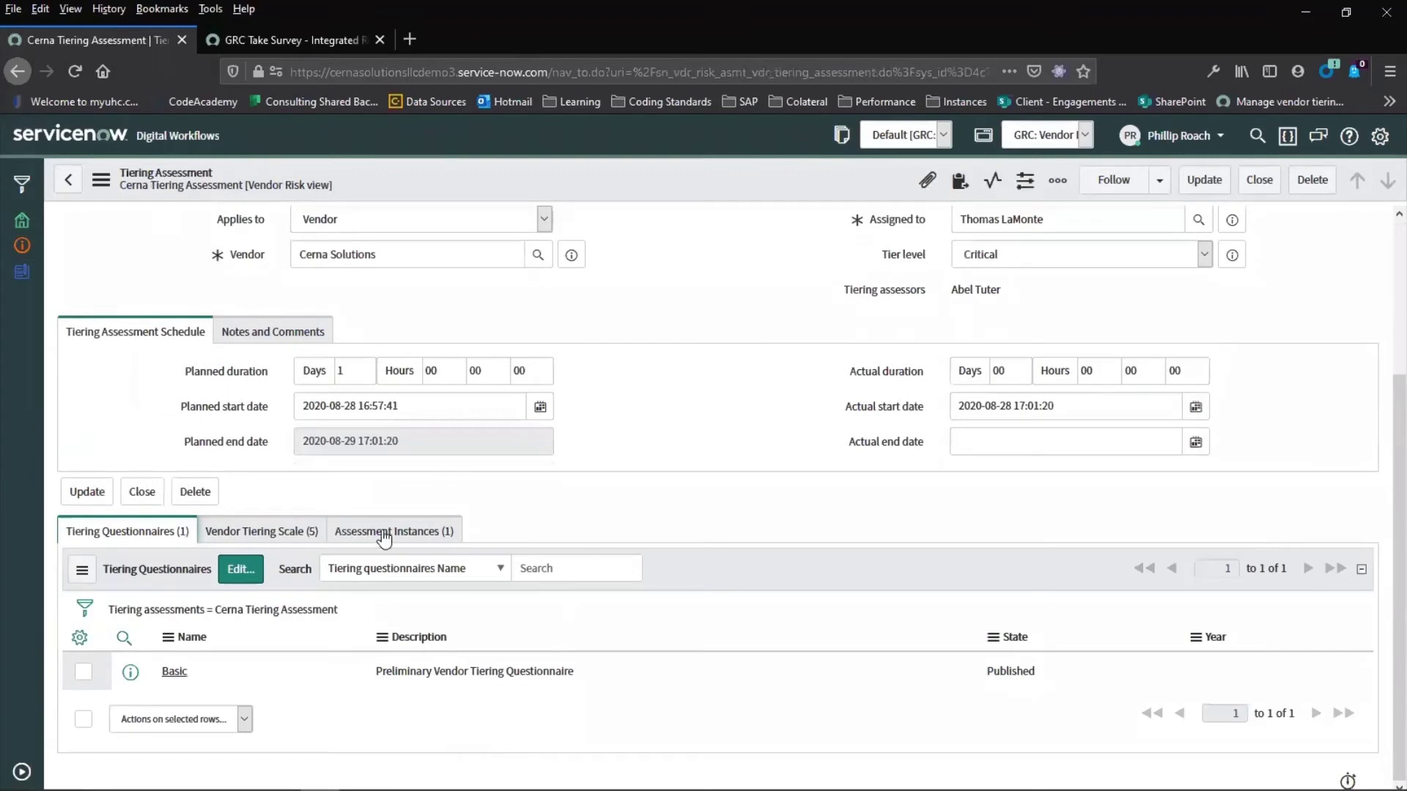
left_click(398, 534)
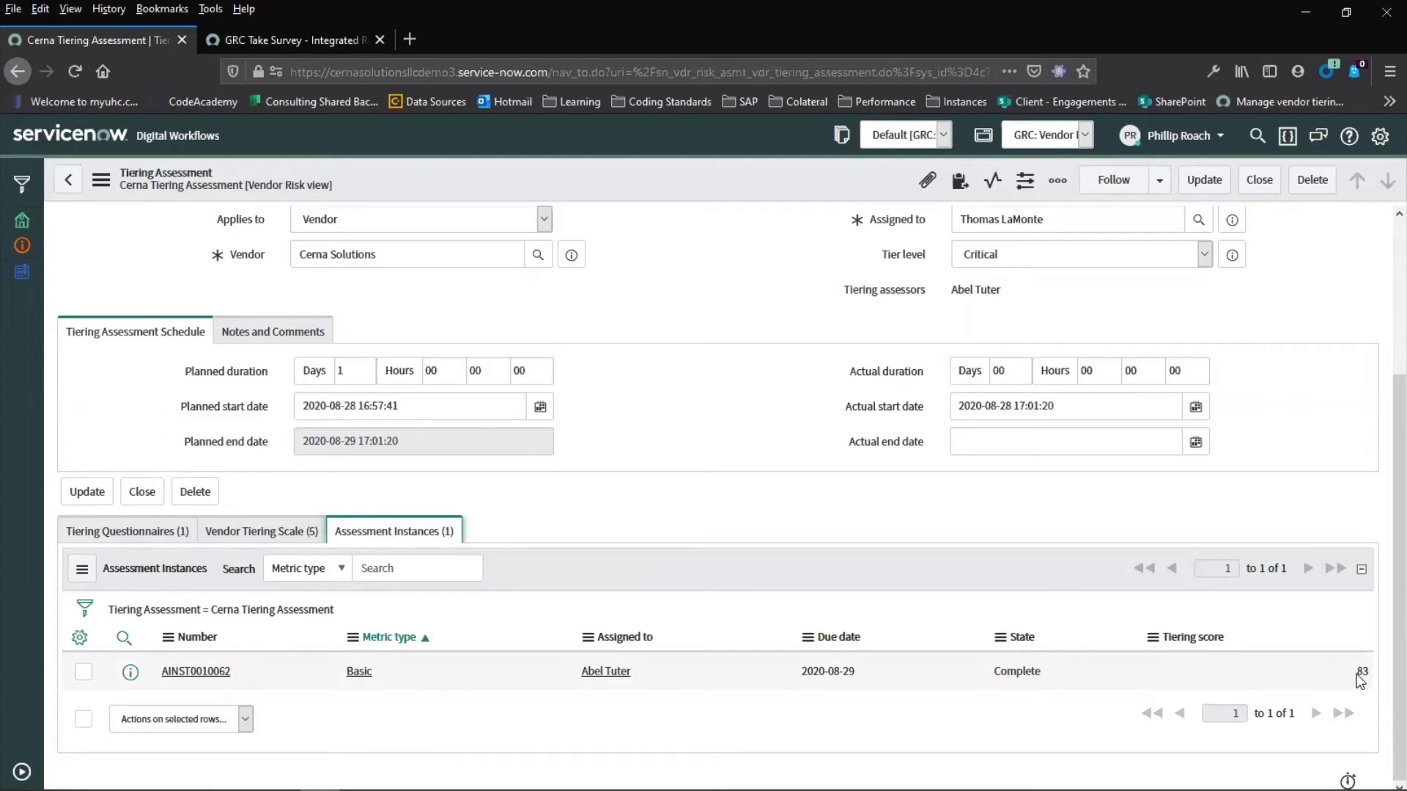
scroll(715, 535, "up", 3)
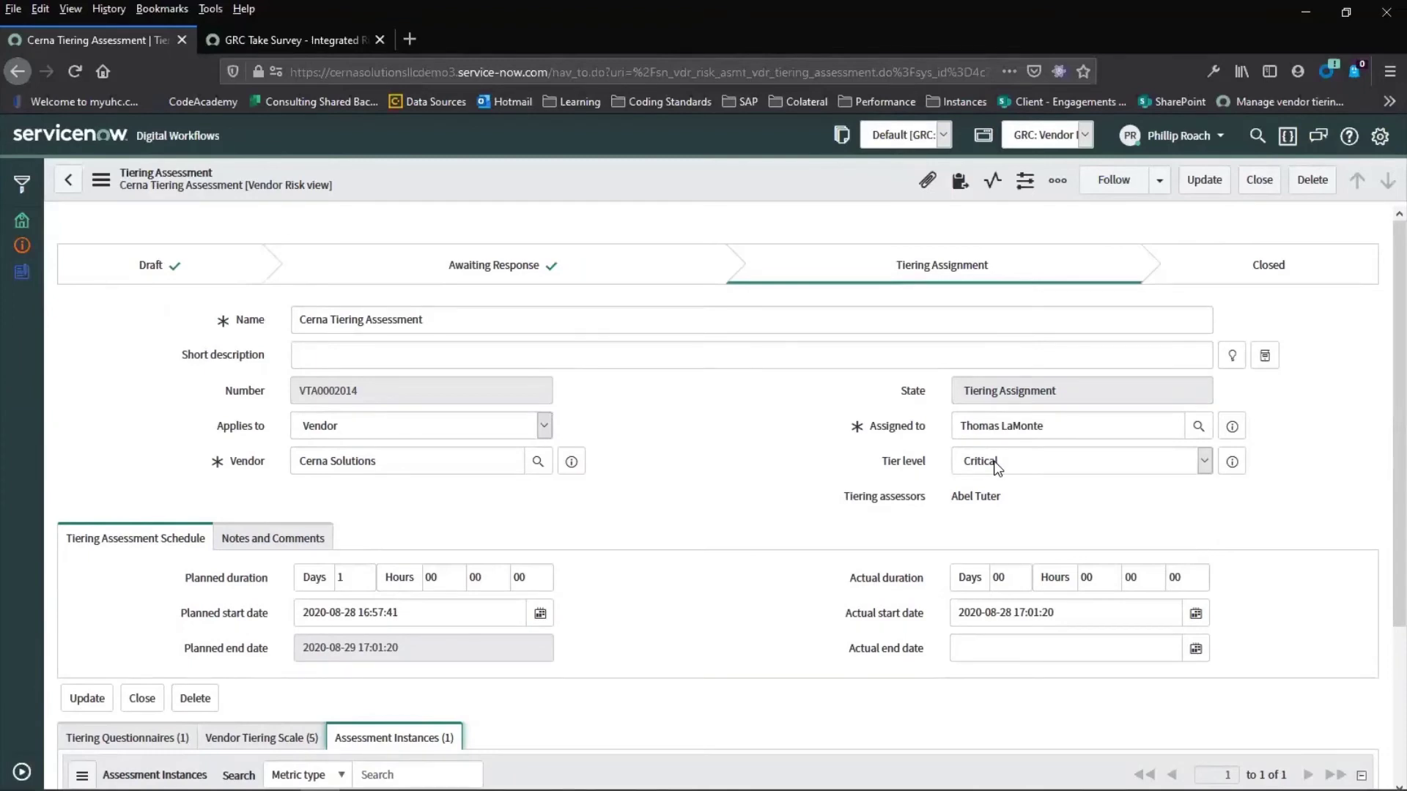
Close VTA0002014, confirm Cerna Solutions is tiered Critical, and return to the Vendor Risk Overview
left_click(1258, 181)
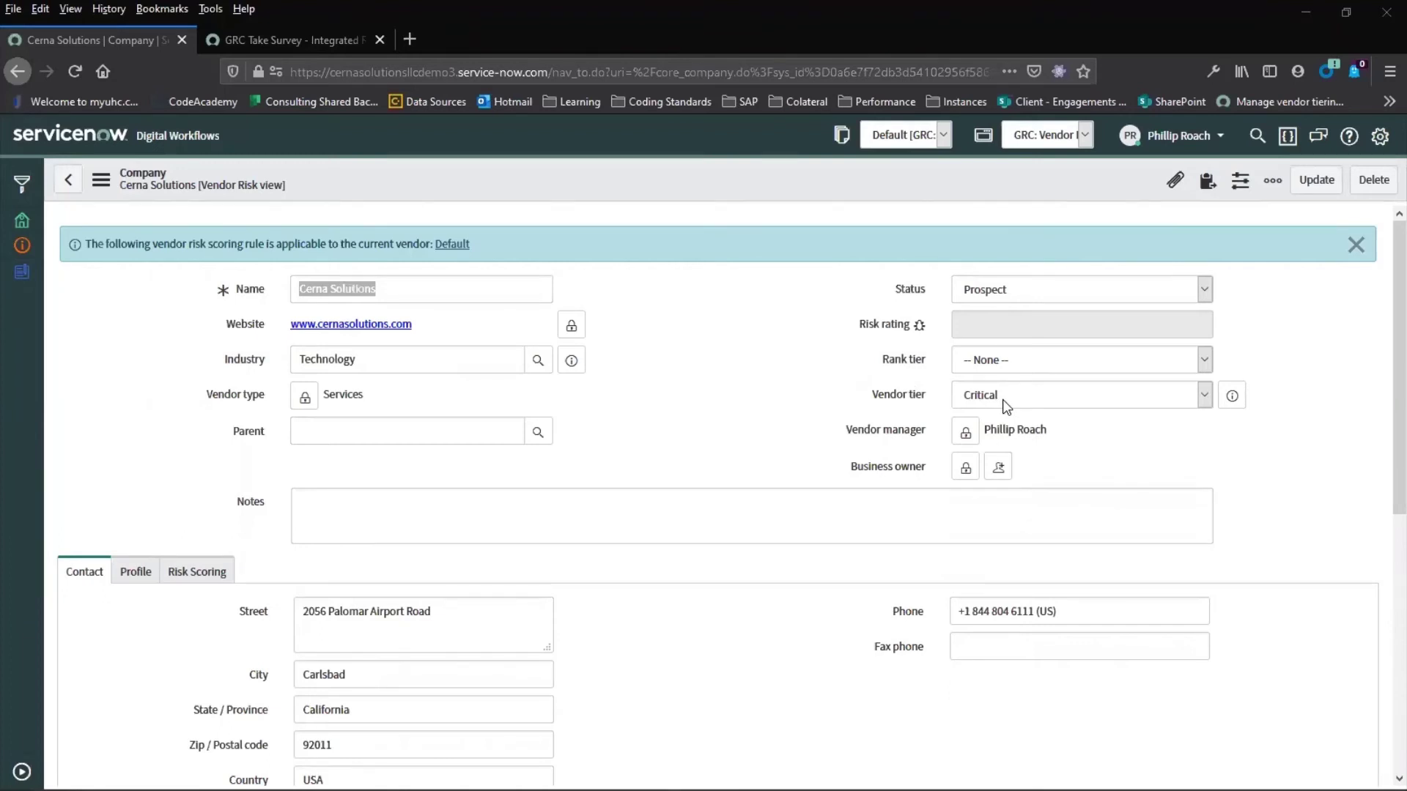
scroll(681, 477, "down", 5)
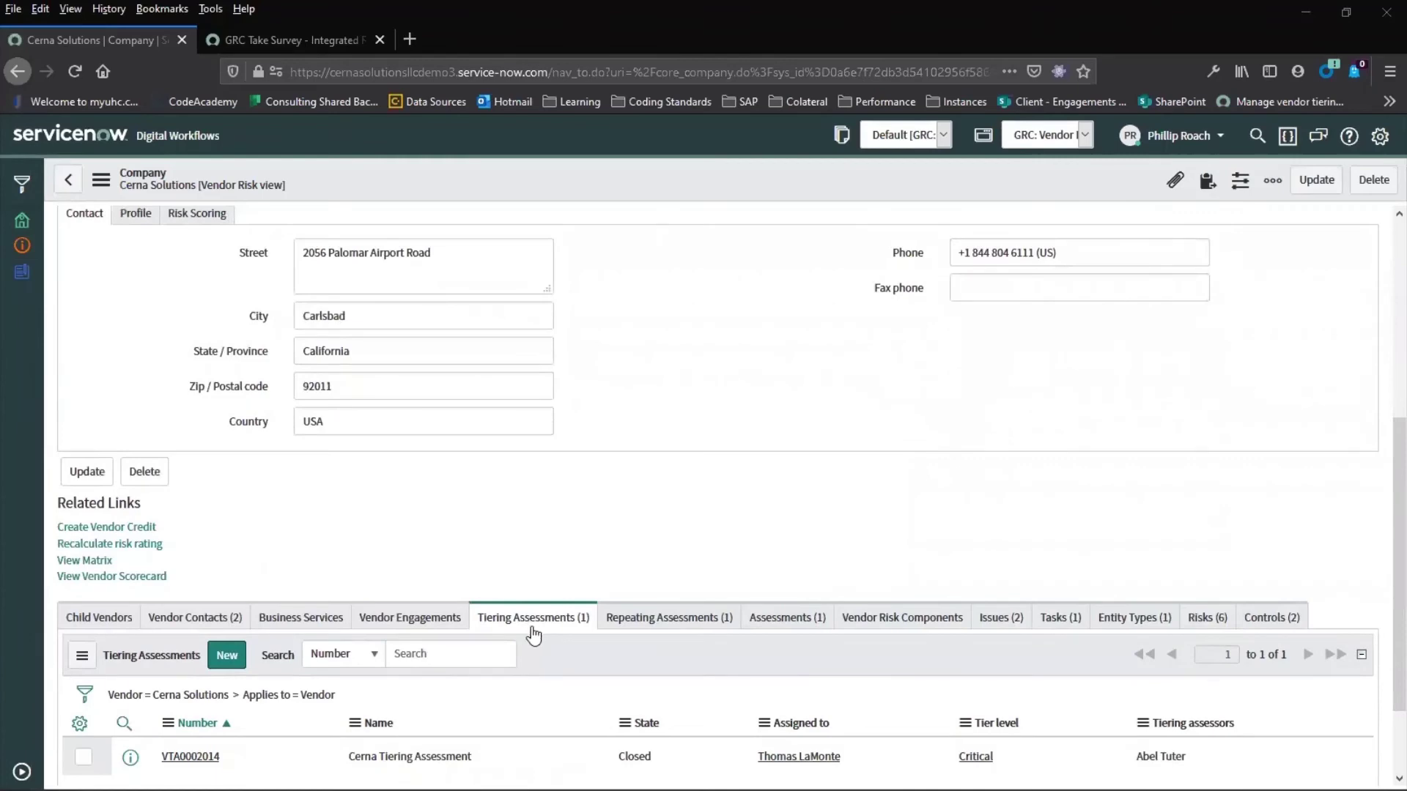
scroll(533, 636, "up", 5)
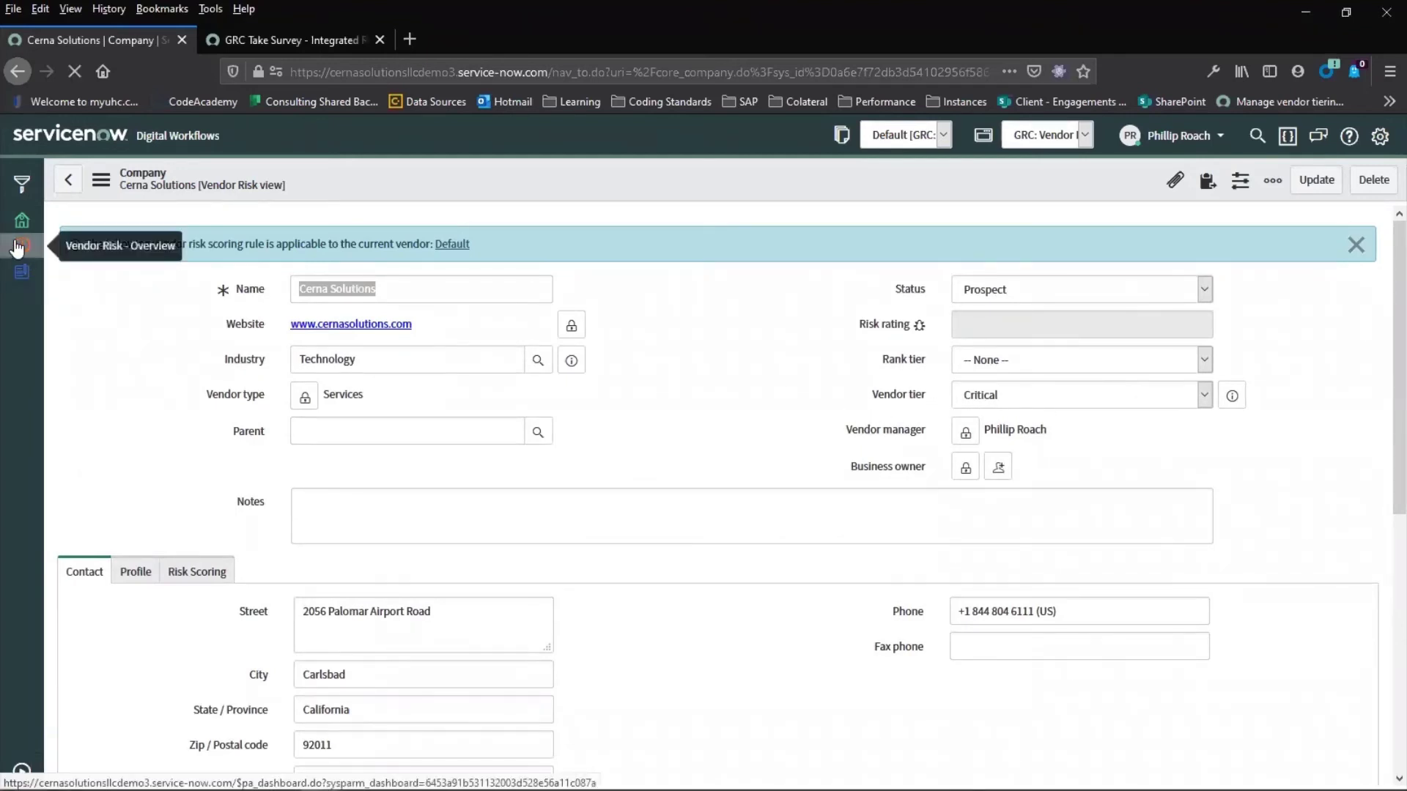
left_click(16, 248)
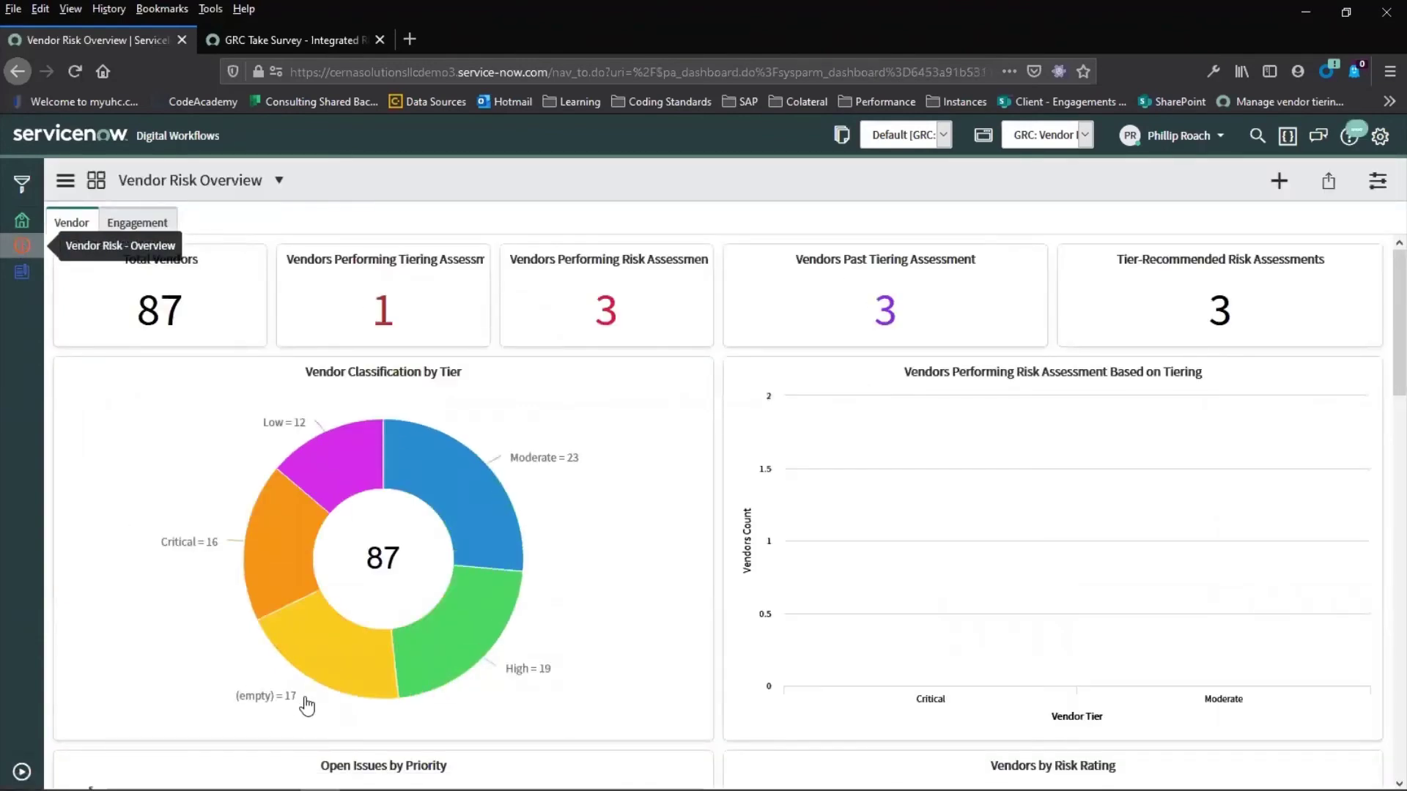
Open the Critical segment of the Vendor Classification by Tier donut to list 16 vendors
mouse_move(335, 654)
mouse_move(296, 544)
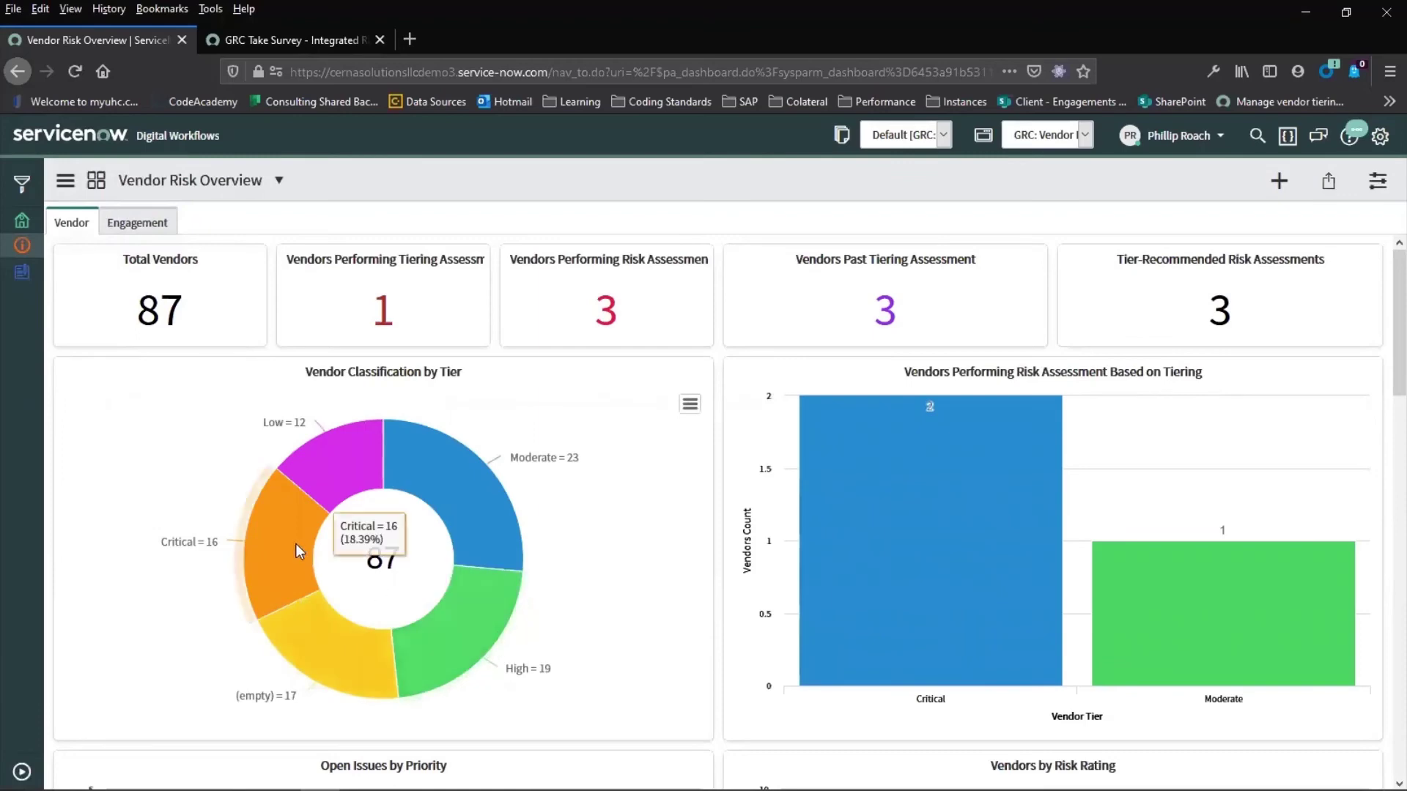
left_click(259, 523)
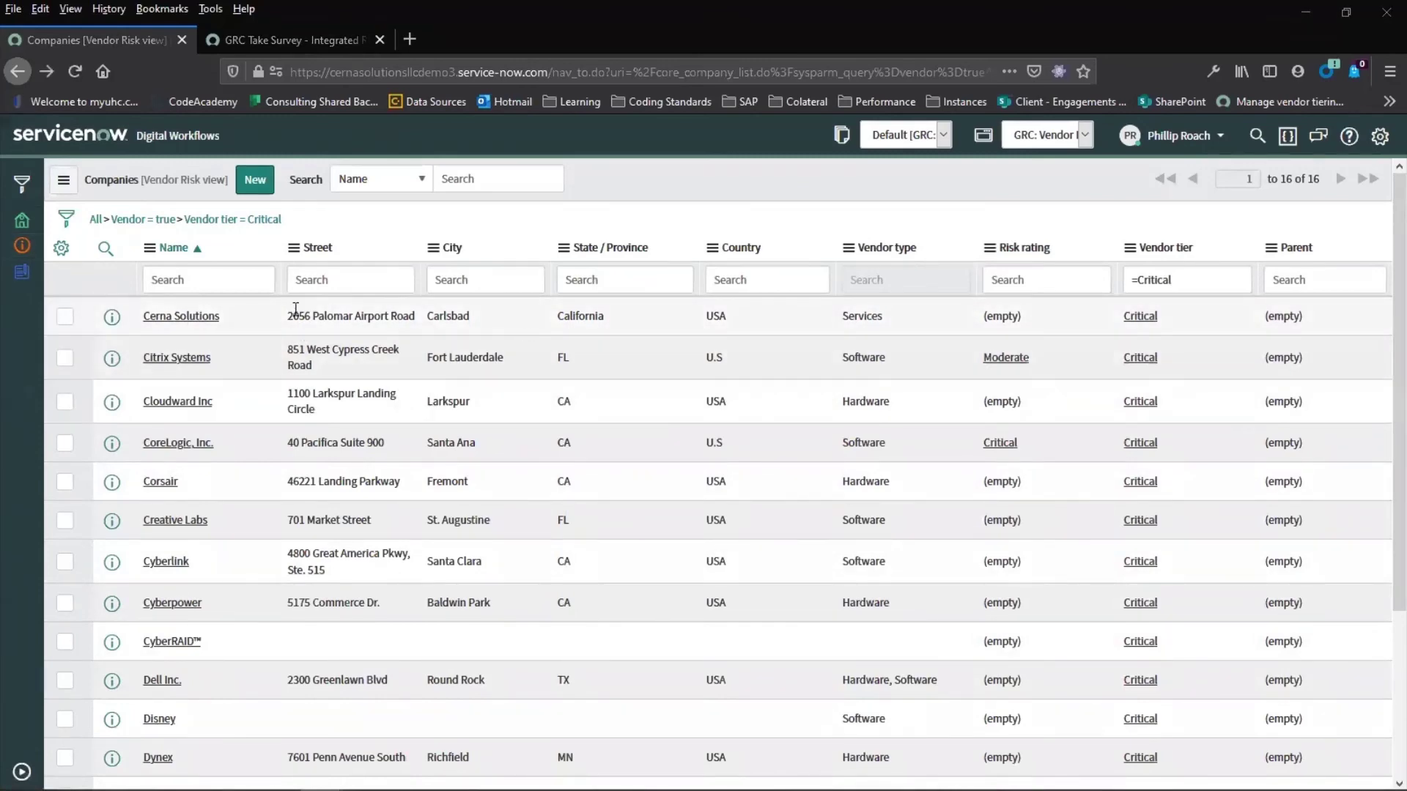
Open Cerna Solutions and view its Assessments (1) tab showing the Submitted to Vendor assessment
left_click(197, 321)
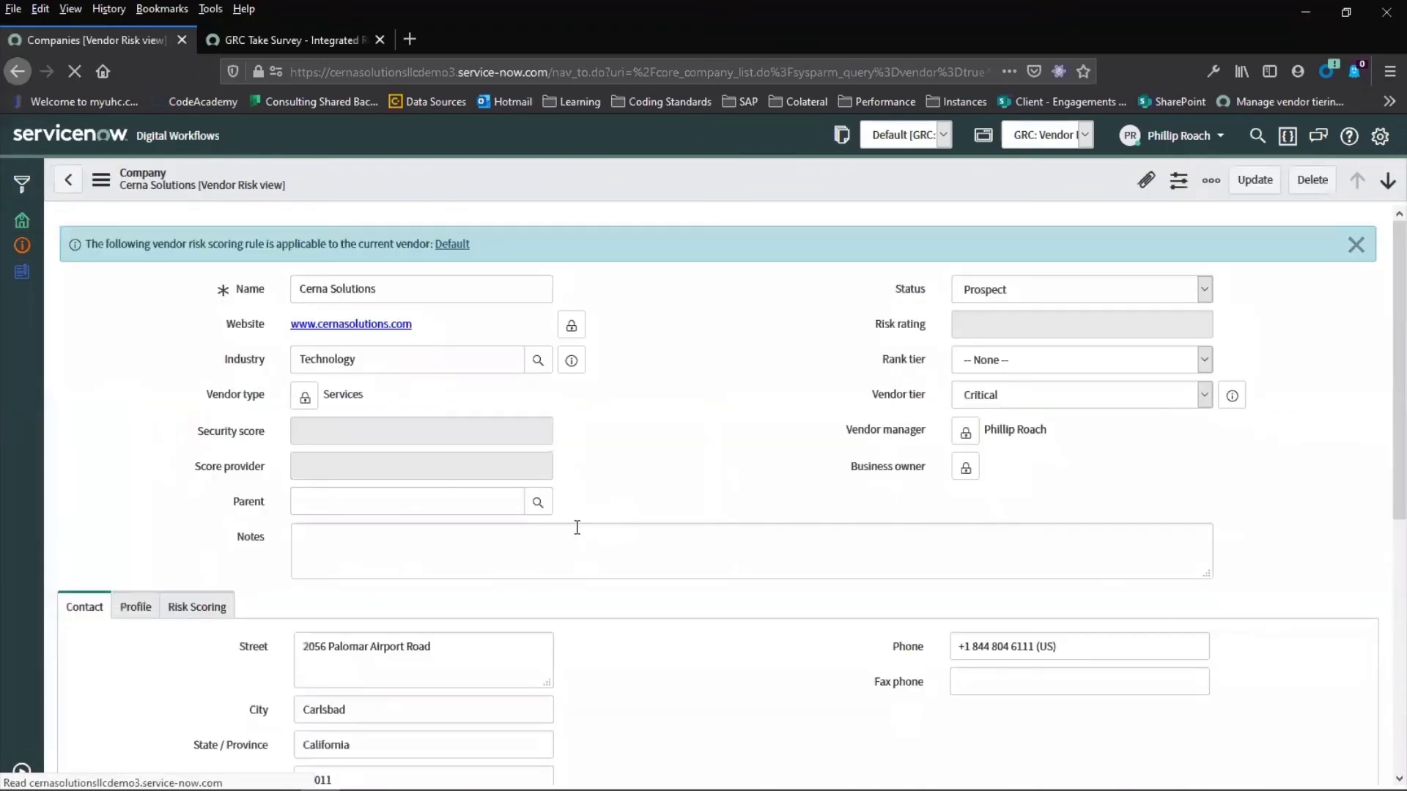
scroll(576, 528, "down", 5)
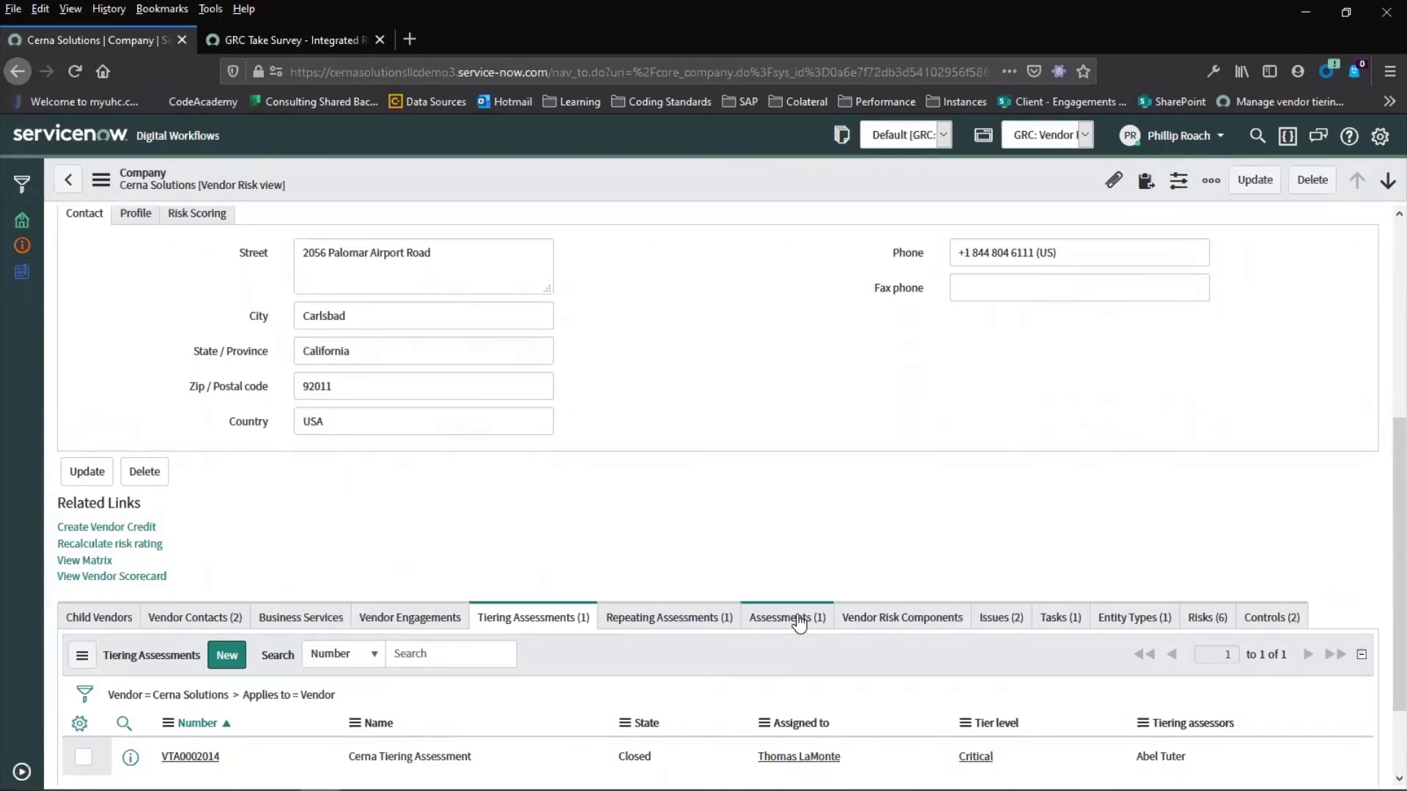
scroll(570, 689, "down", 1)
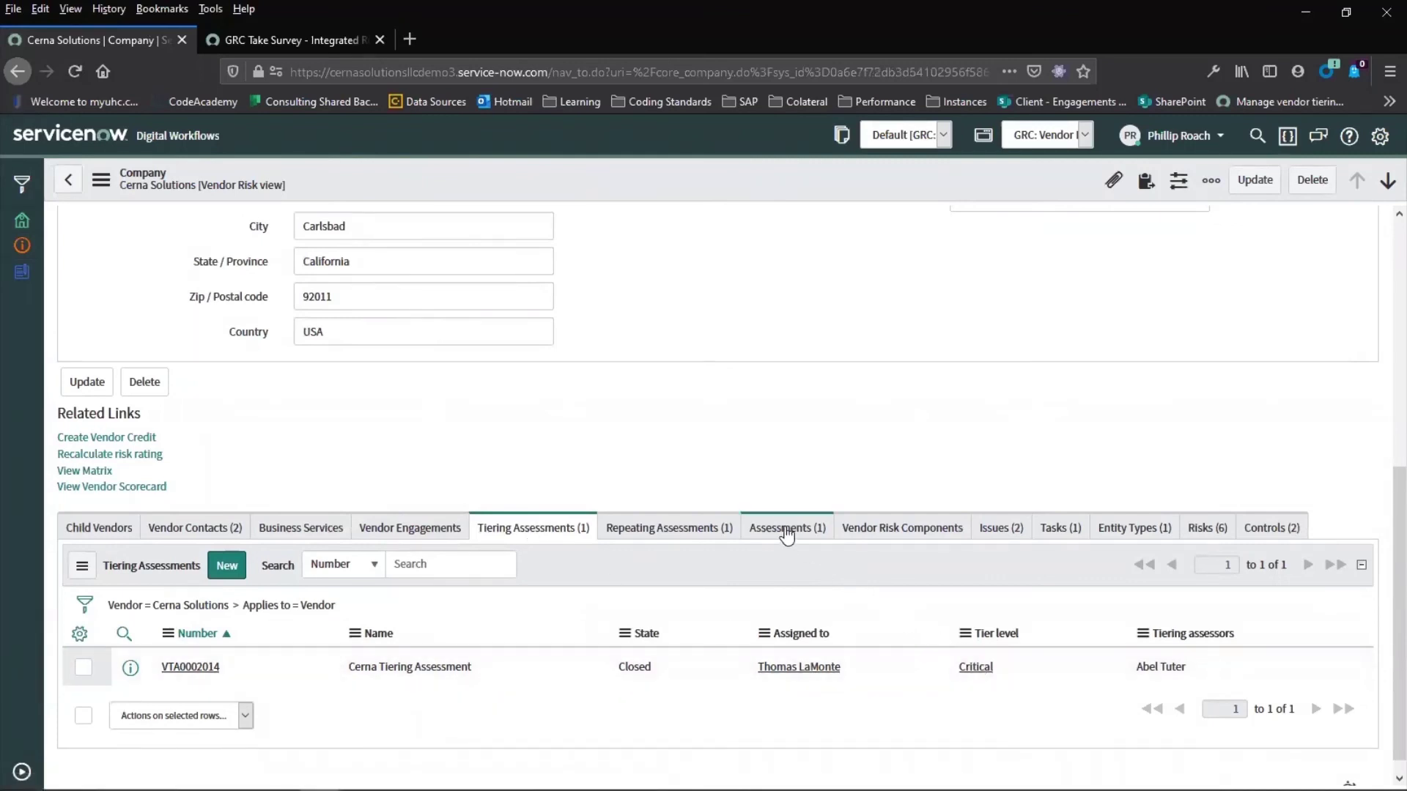
left_click(786, 533)
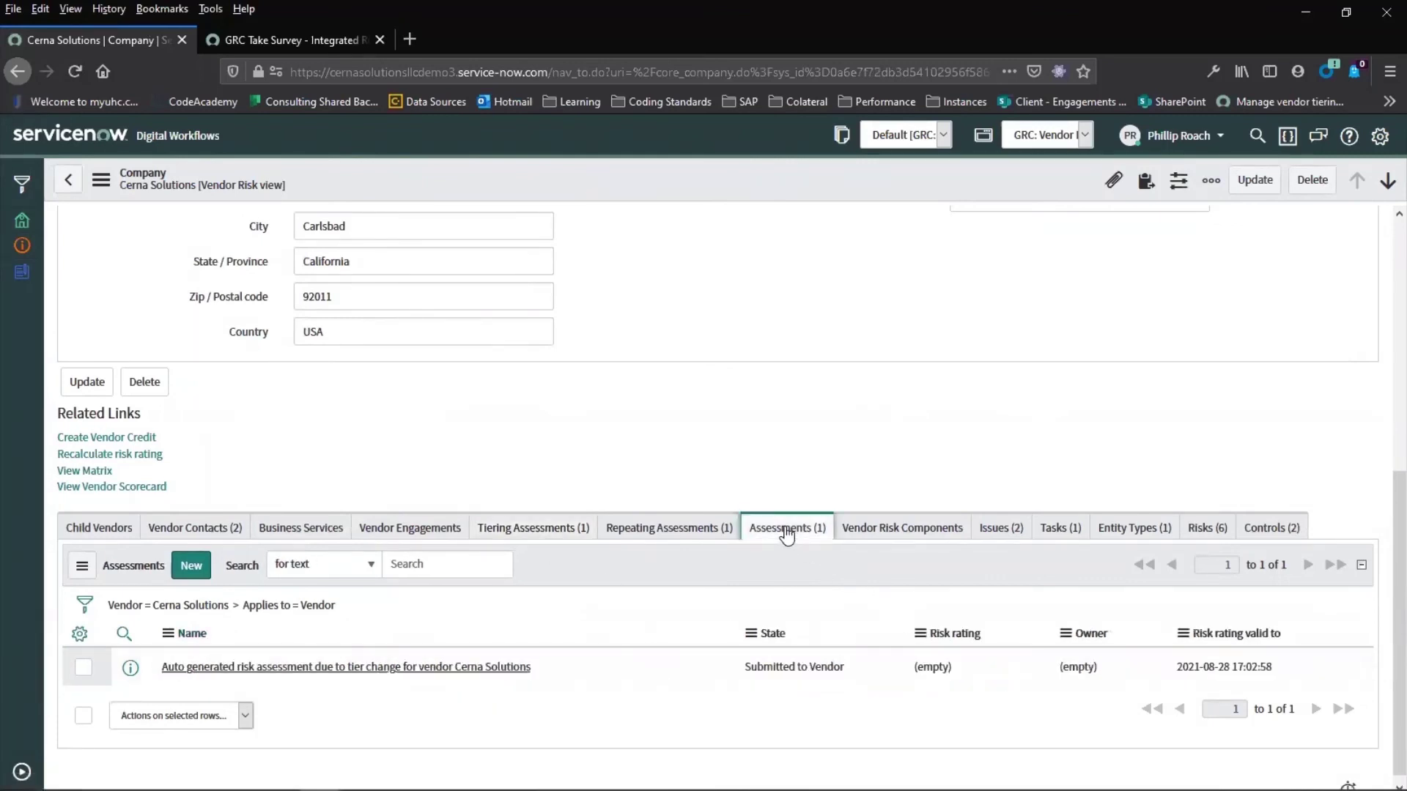